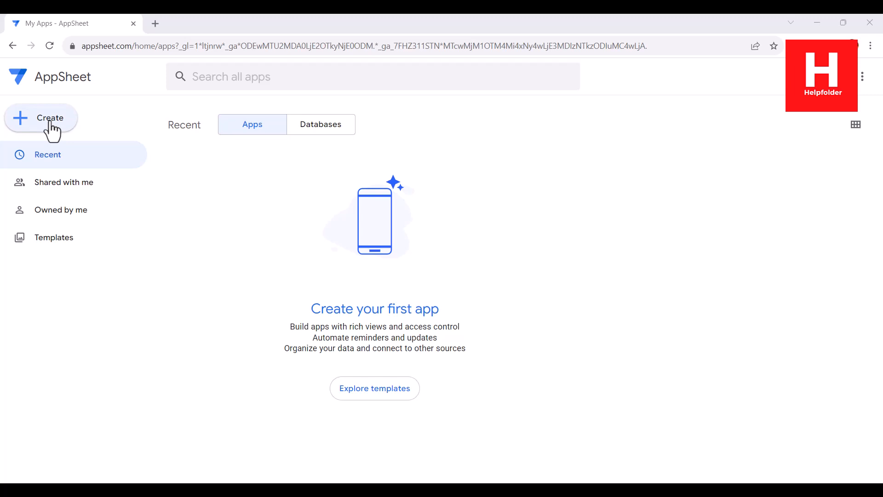
# - Create a new blank database
pyautogui.click(50, 122)
pyautogui.moveTo(76, 186)
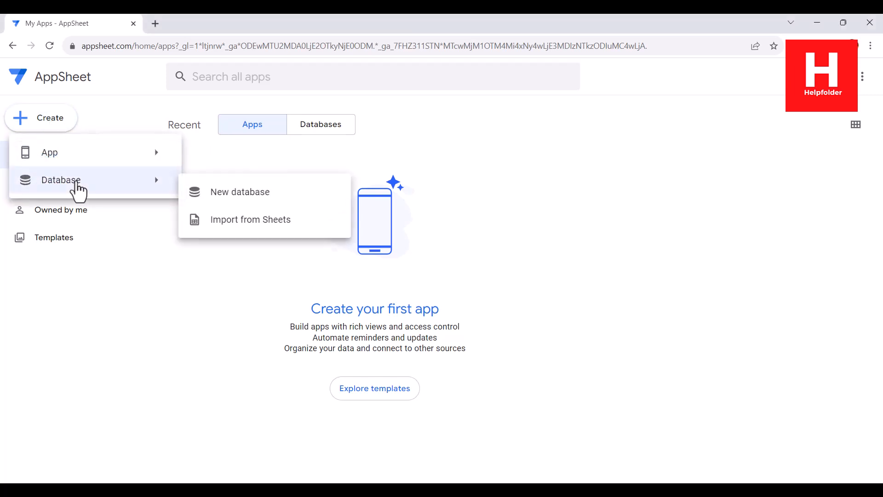
pyautogui.click(227, 196)
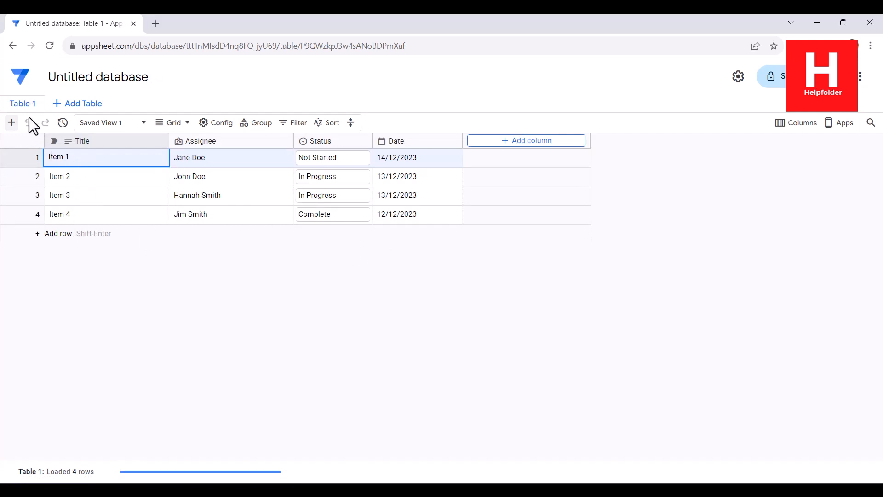
# - Try to delete Table 1 from the database
pyautogui.click(38, 106)
pyautogui.click(11, 191)
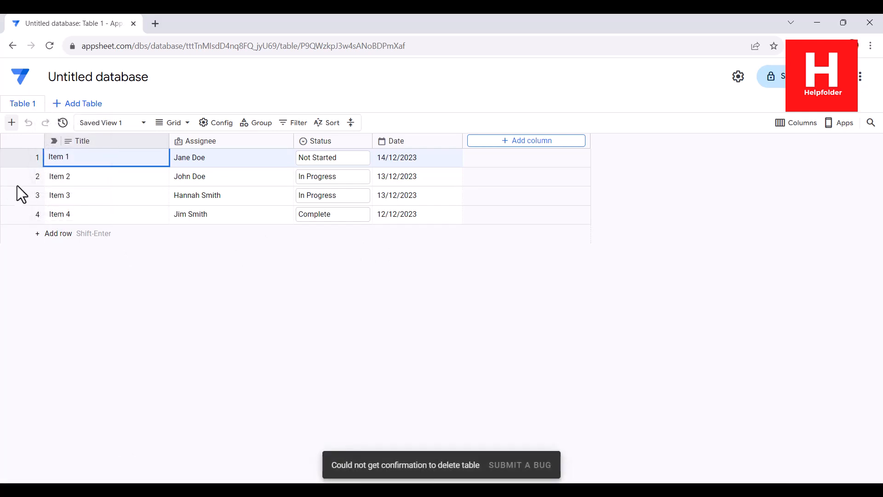
# - Add a second, blank table to the database
pyautogui.click(78, 104)
pyautogui.click(89, 136)
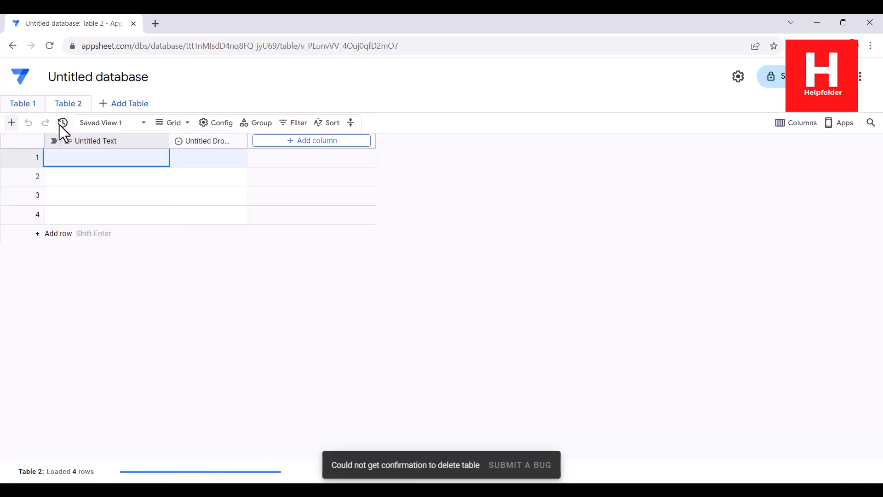
# - Try again to delete the original sample table, Table 1
pyautogui.rightClick(39, 108)
pyautogui.click(68, 208)
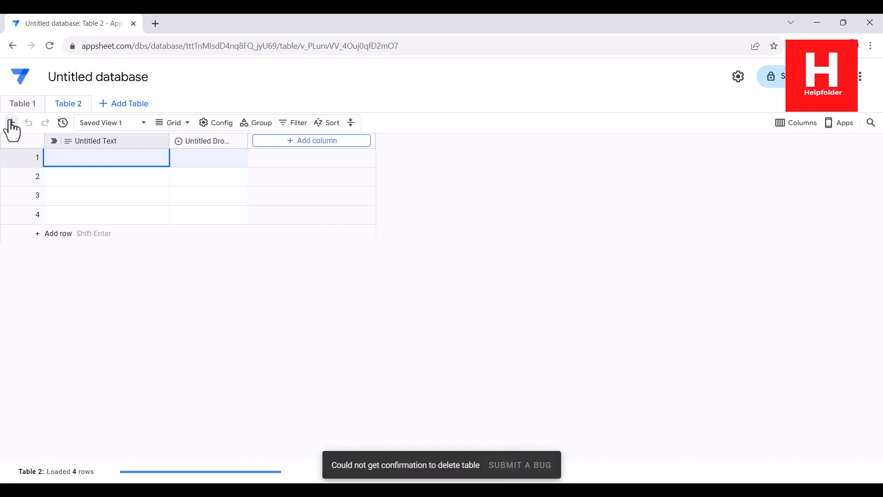
pyautogui.moveTo(44, 106)
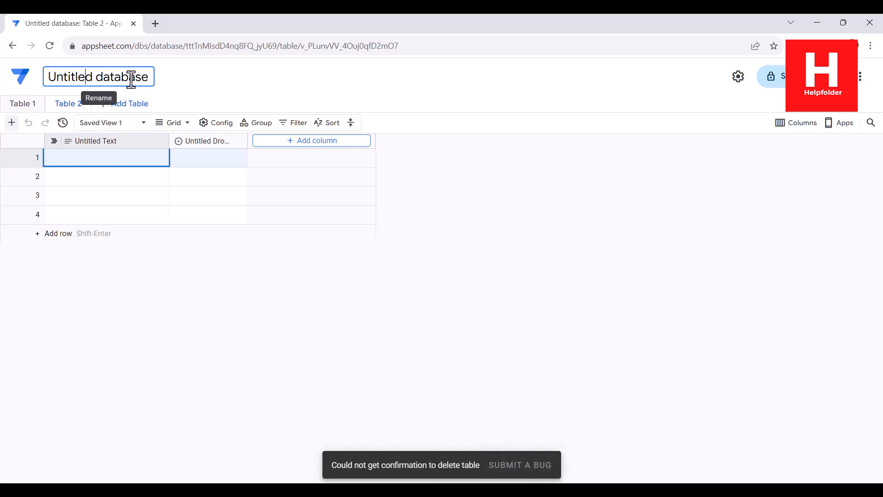
# - Rename the untitled database as myDB
pyautogui.moveTo(151, 77); pyautogui.dragTo(50, 77)
pyautogui.write('m')
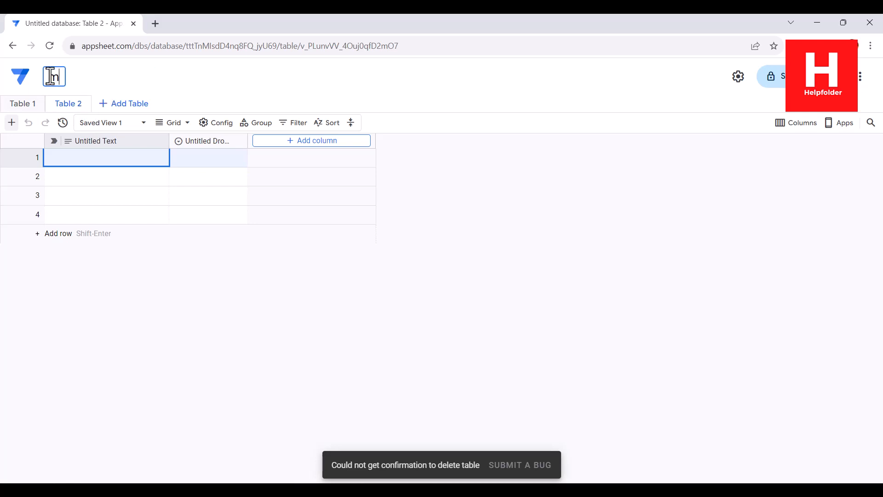
pyautogui.write('yDB')
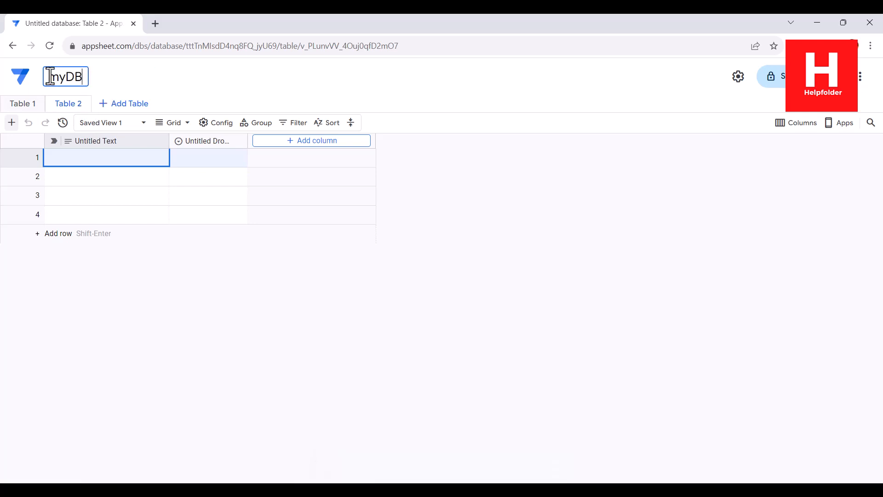
# - Rename Table 2 as Grocery in its table settings and save the change
pyautogui.click(86, 105)
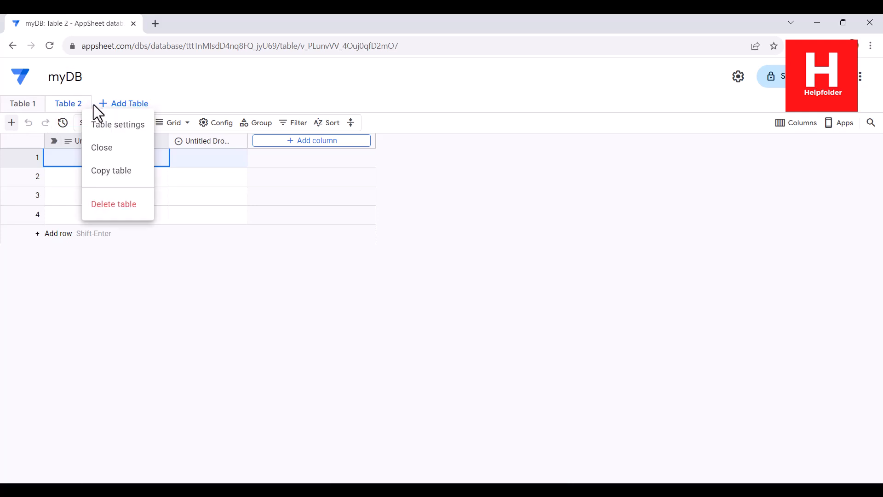
pyautogui.click(119, 130)
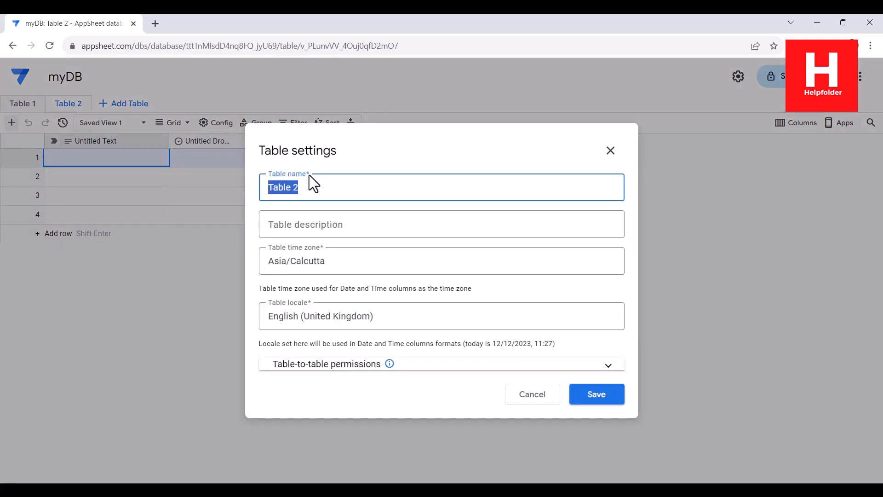
pyautogui.moveTo(310, 187); pyautogui.dragTo(252, 189)
pyautogui.write('Grocery')
pyautogui.click(622, 394)
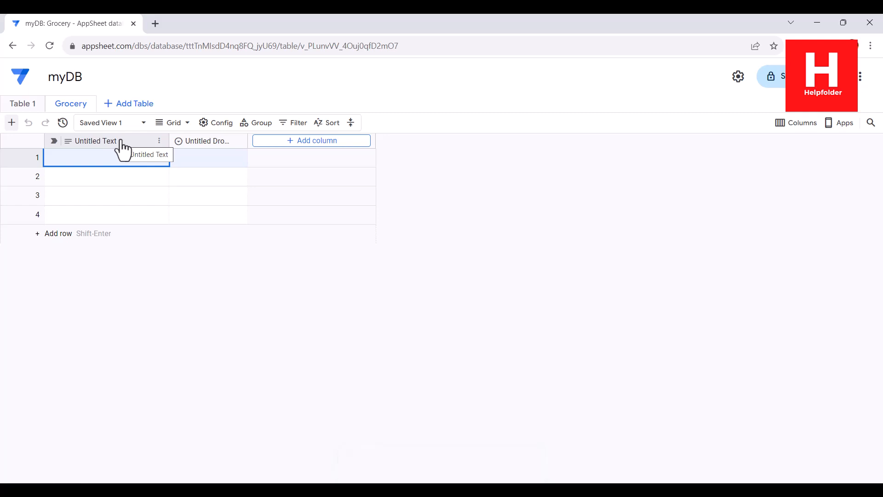
# - Rename the Grocery table's Untitled Text column as Item, keeping the Text type, and save it
pyautogui.click(160, 142)
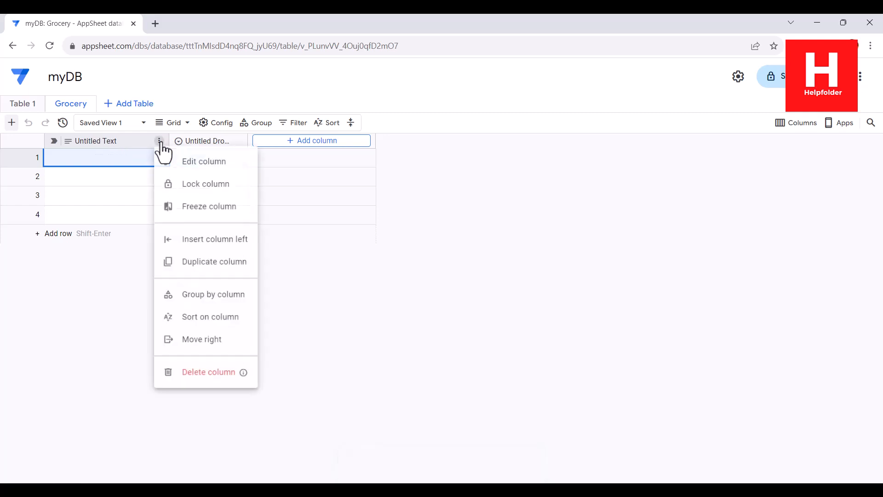
pyautogui.click(193, 164)
pyautogui.click(237, 196)
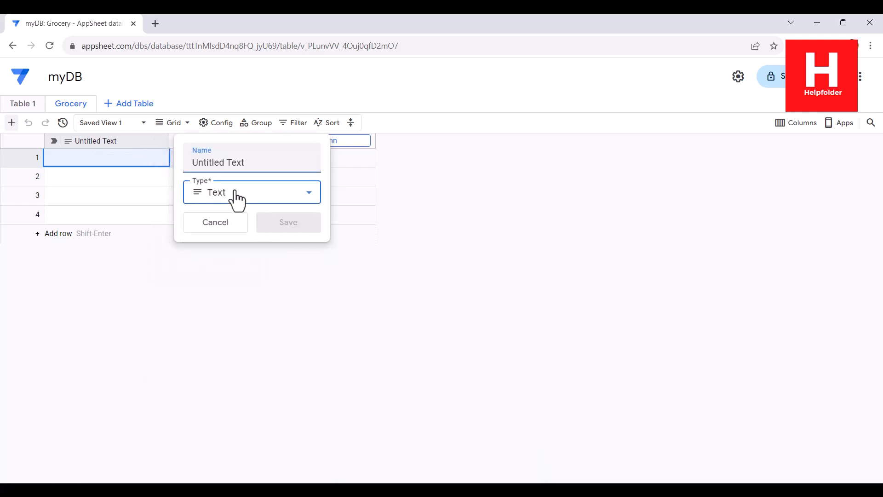
pyautogui.click(251, 164)
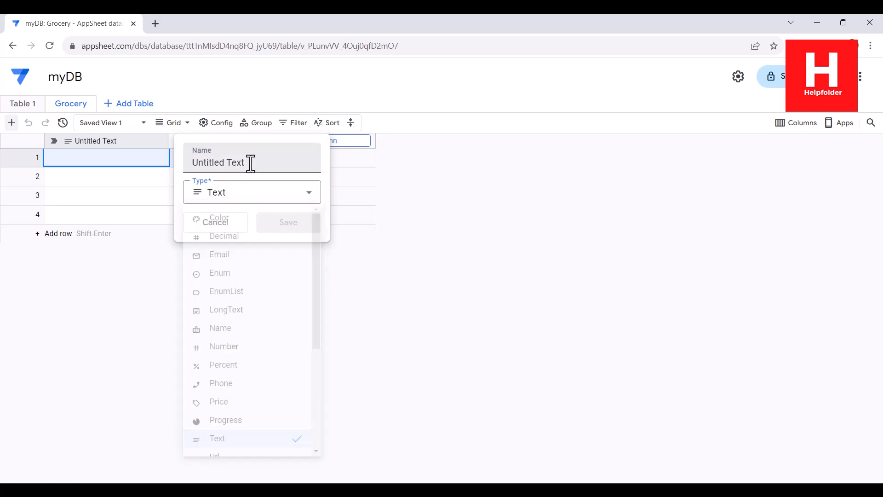
pyautogui.moveTo(251, 163); pyautogui.dragTo(164, 162)
pyautogui.write('It')
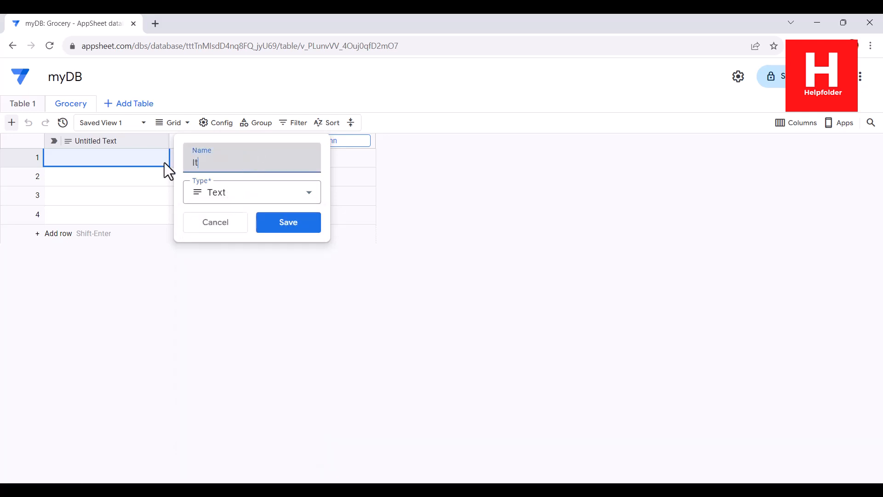
pyautogui.write('em')
pyautogui.click(300, 222)
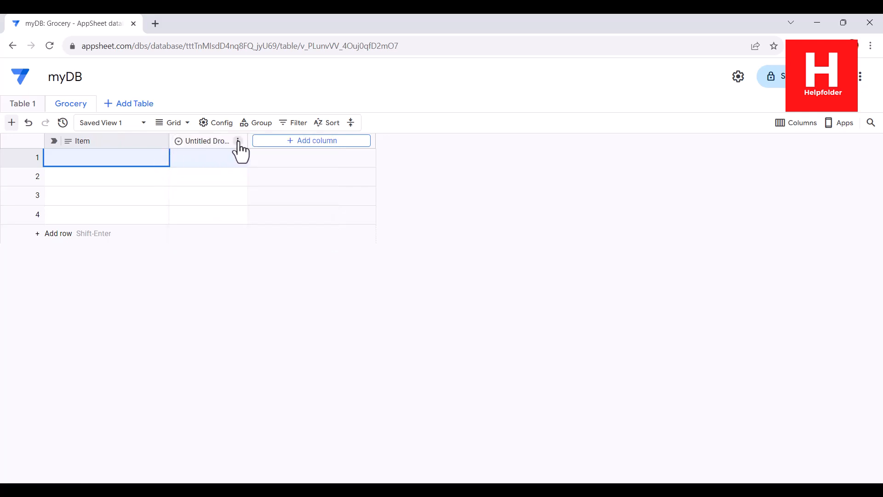
# - Edit the untitled dropdown column and name it Category
pyautogui.click(239, 141)
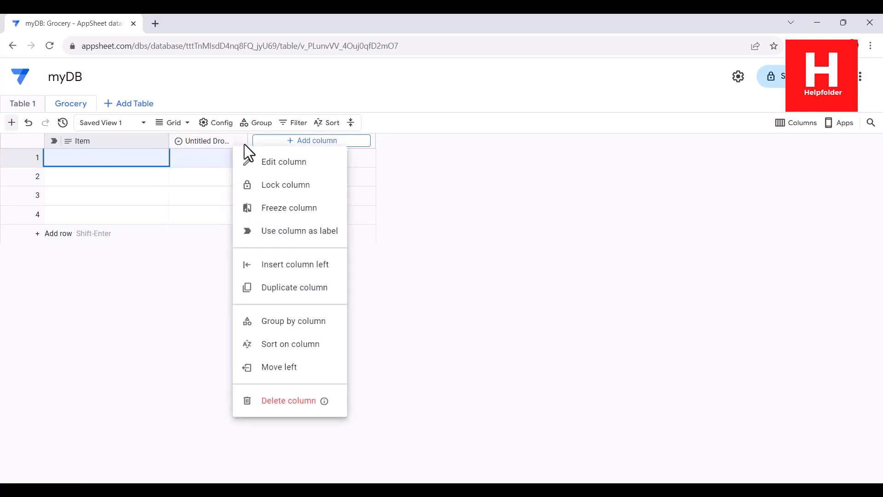
pyautogui.click(261, 162)
pyautogui.write('C')
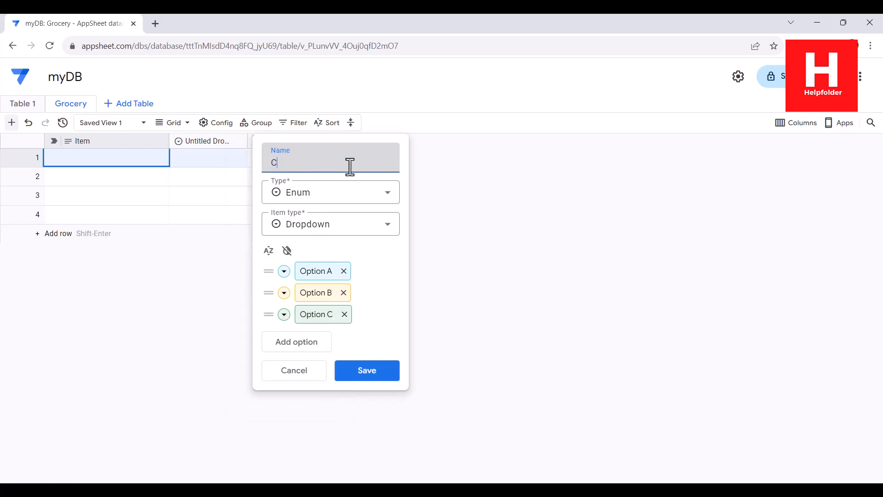
pyautogui.write('ategory')
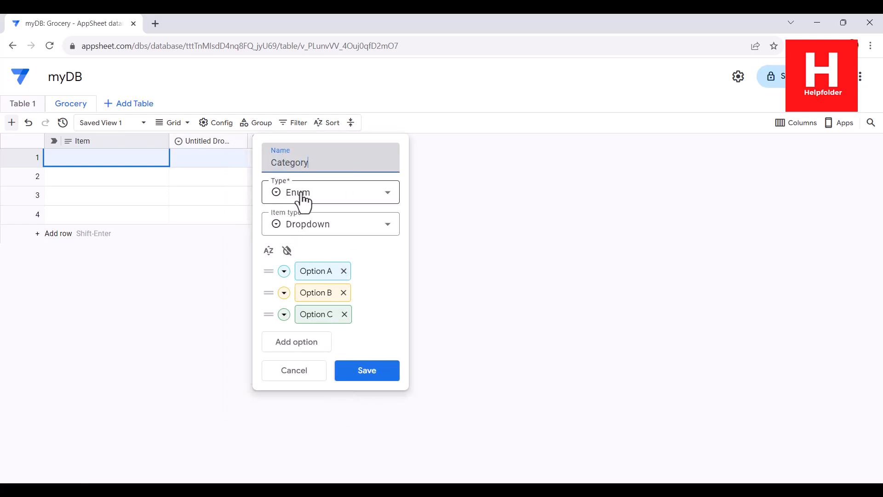
# - Remove the default options A, B and C from the Category dropdown and add the option Food
pyautogui.click(344, 271)
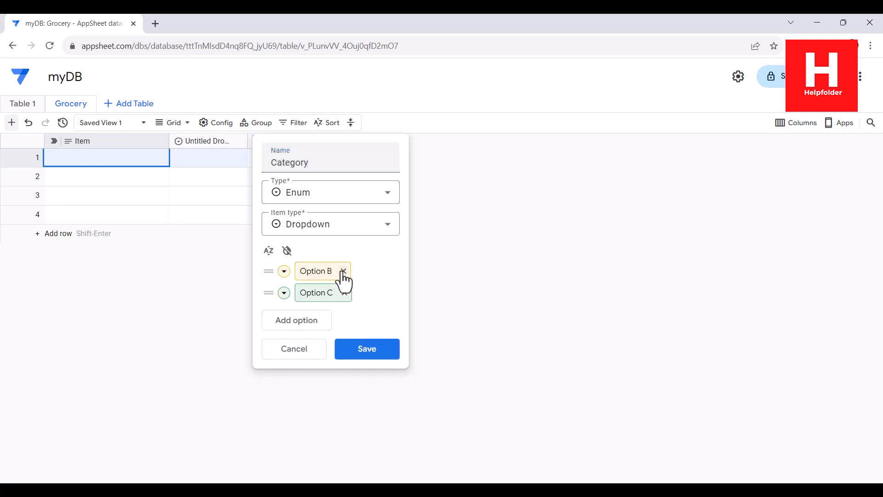
pyautogui.click(344, 272)
pyautogui.click(343, 271)
pyautogui.click(328, 282)
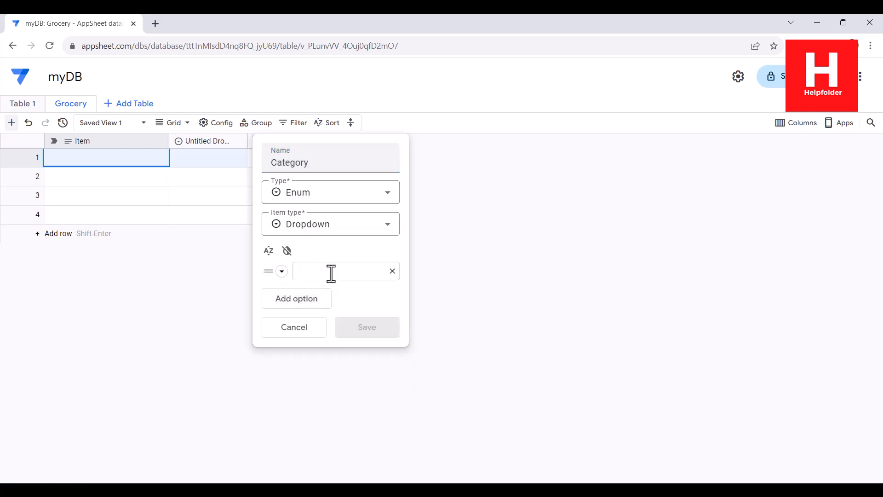
pyautogui.write('Food')
pyautogui.click(309, 296)
pyautogui.write('Bathroom')
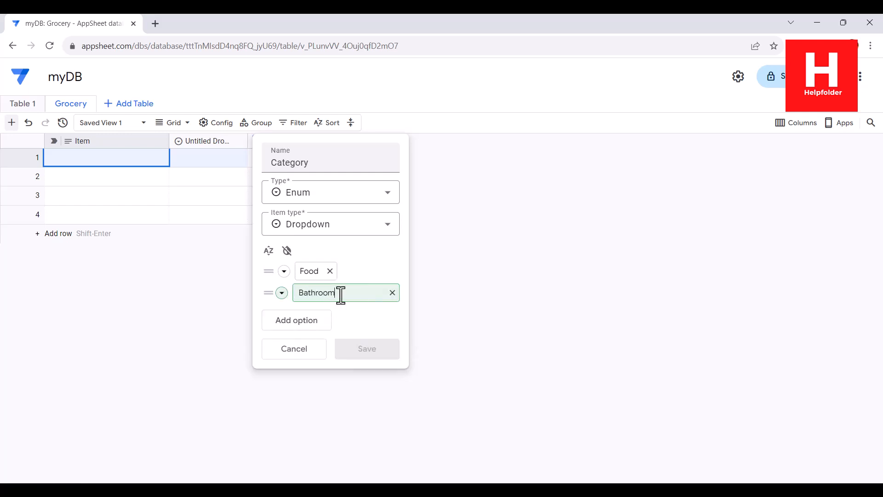
pyautogui.moveTo(299, 293); pyautogui.dragTo(337, 292)
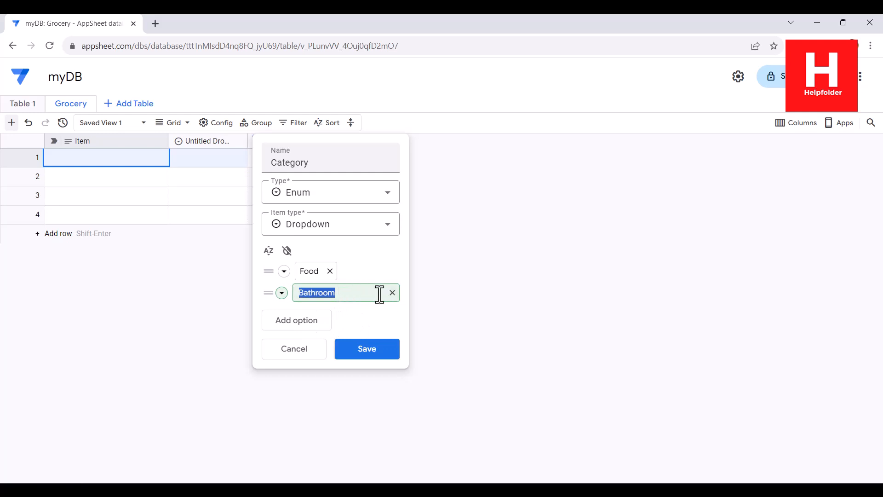
pyautogui.click(396, 303)
pyautogui.click(348, 292)
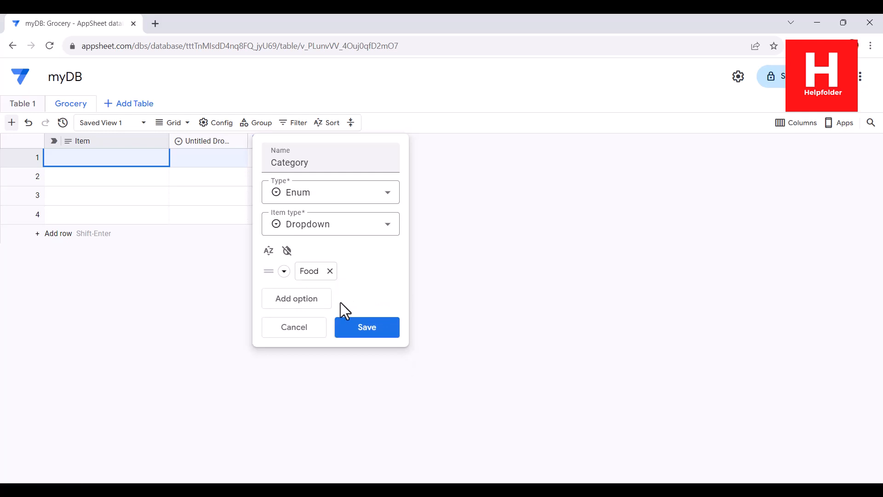
# - Add the options Cleaning, Clothing and Misc to the Category dropdown and save the column
pyautogui.click(312, 301)
pyautogui.write('Clea')
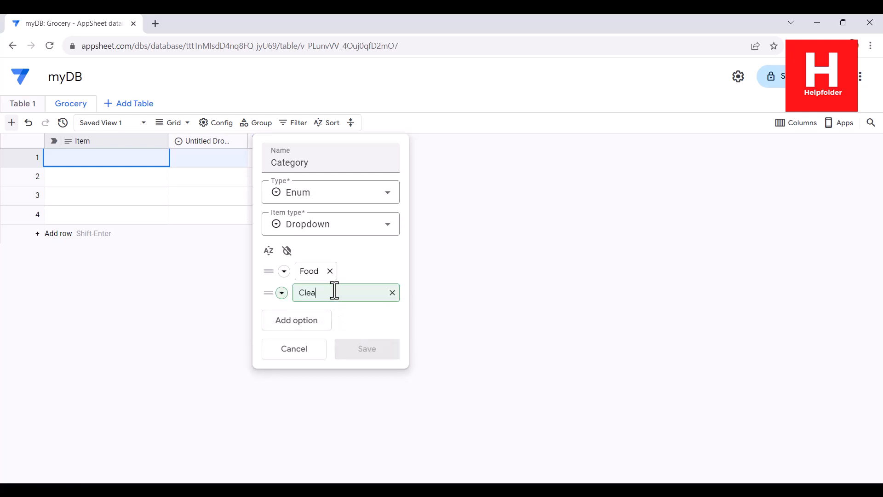
pyautogui.write('ning')
pyautogui.click(301, 325)
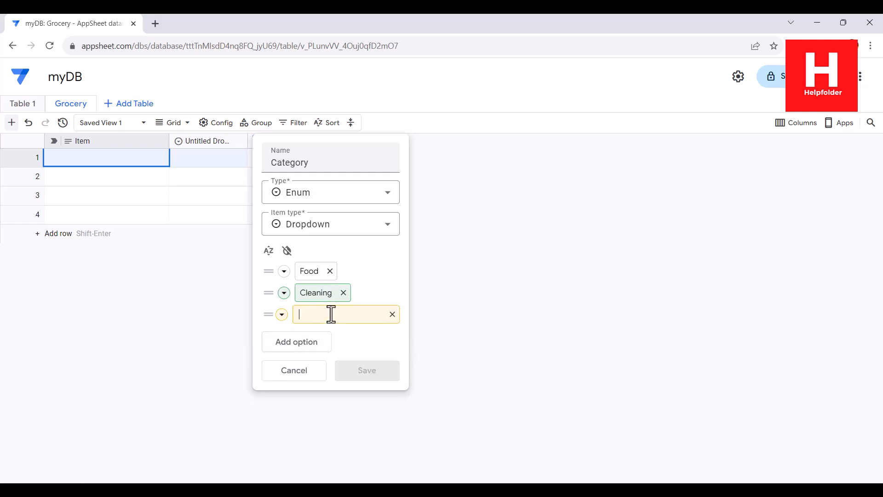
pyautogui.write('Clothing')
pyautogui.click(309, 350)
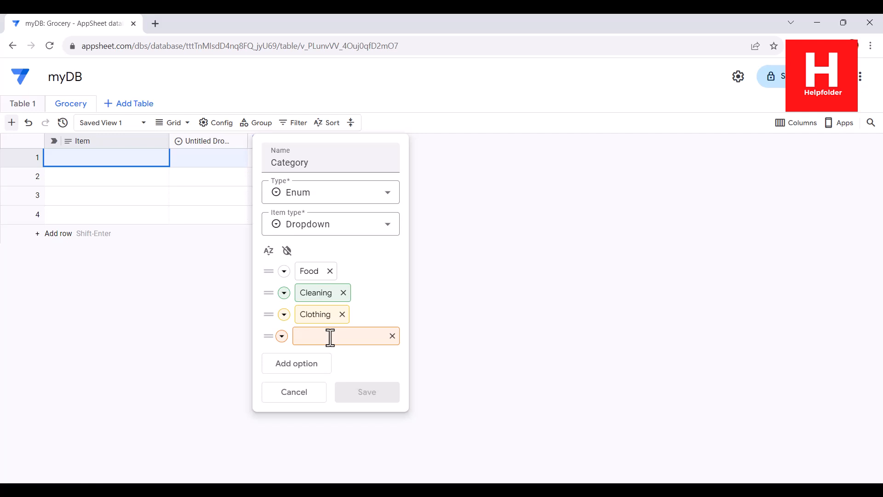
pyautogui.write('Misc')
pyautogui.click(363, 360)
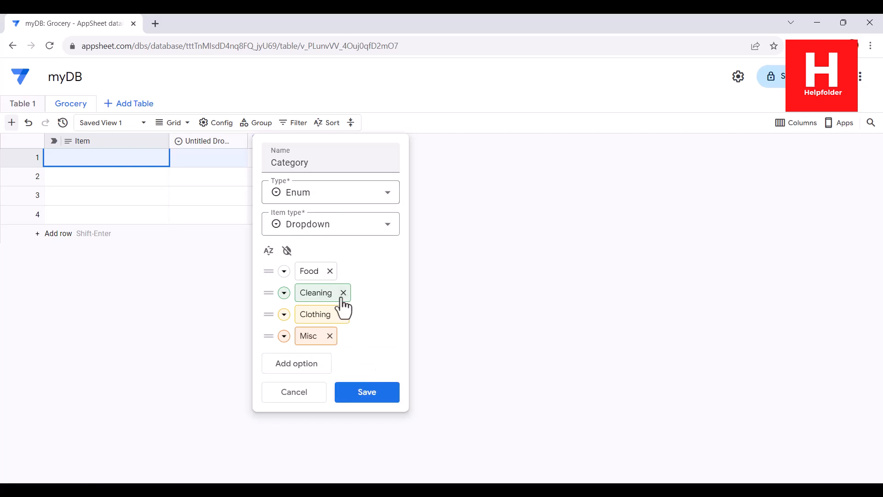
pyautogui.click(370, 383)
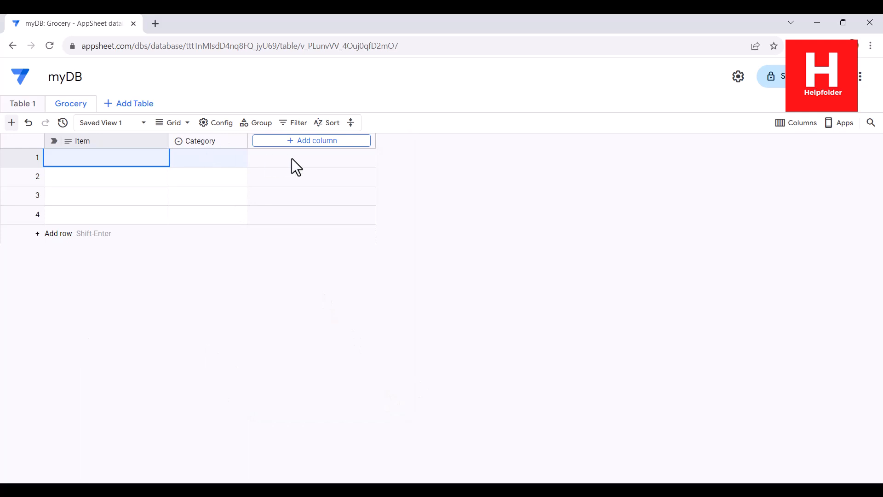
# - Add a column named Unit with the Number type to the Grocery table
pyautogui.click(308, 141)
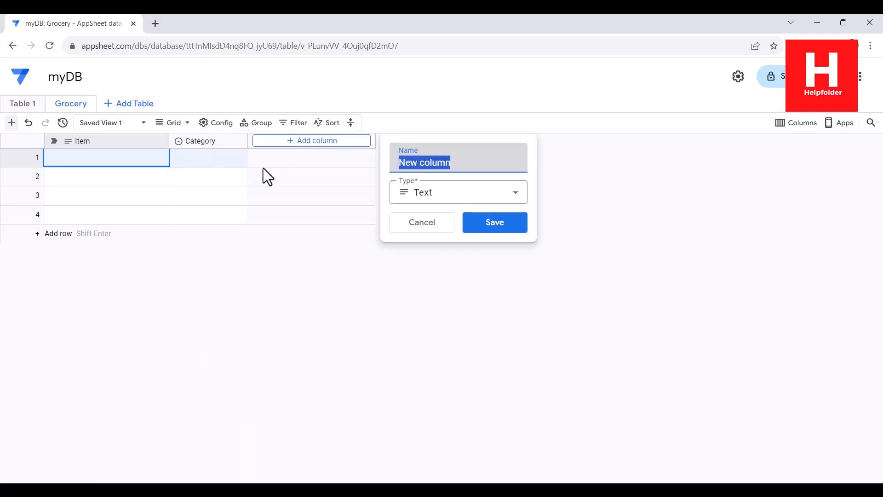
pyautogui.click(459, 164)
pyautogui.moveTo(459, 163); pyautogui.dragTo(403, 160)
pyautogui.press('BackSpace')
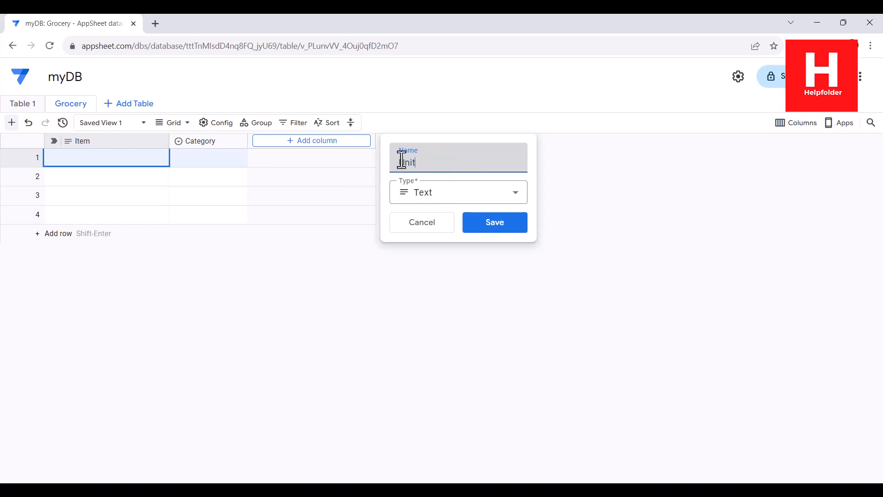
pyautogui.click(417, 193)
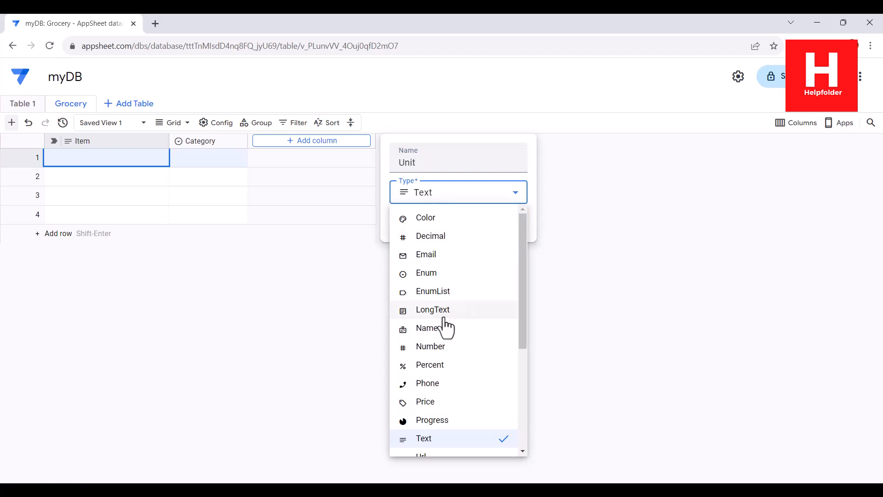
pyautogui.click(451, 348)
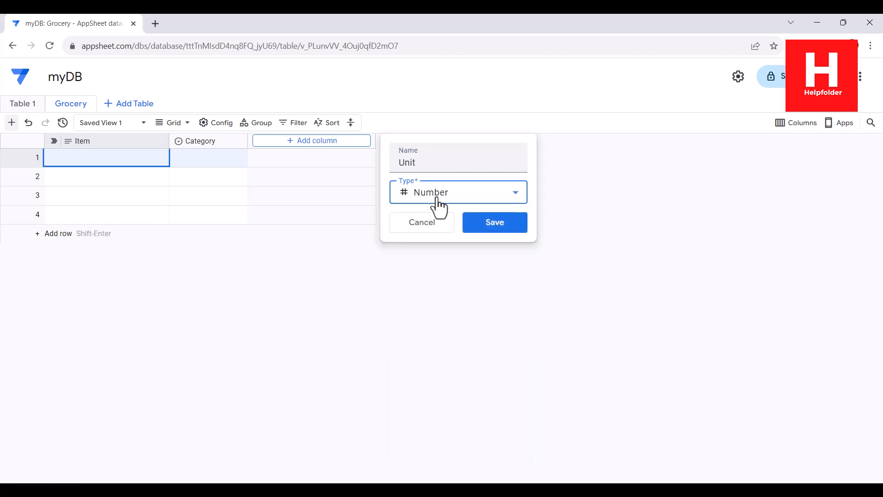
pyautogui.click(493, 225)
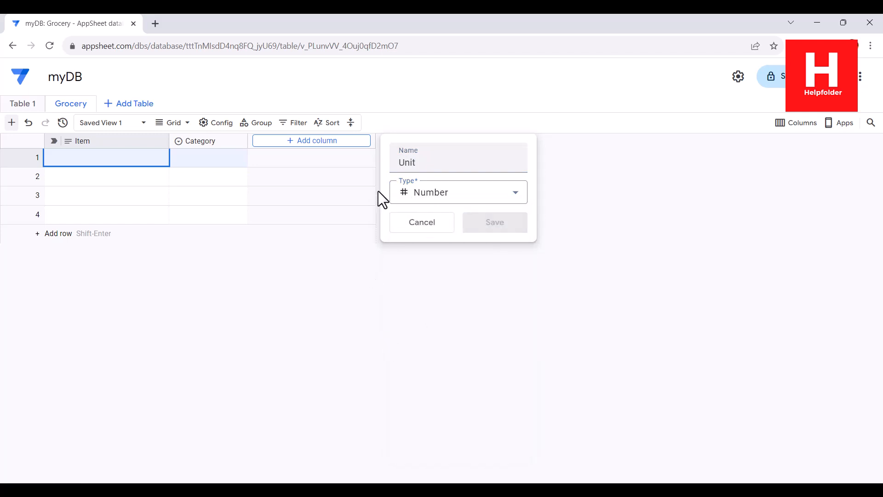
# - Add a column named Store with the Text type to the Grocery table
pyautogui.click(363, 144)
pyautogui.moveTo(527, 166); pyautogui.dragTo(455, 163)
pyautogui.write('Store')
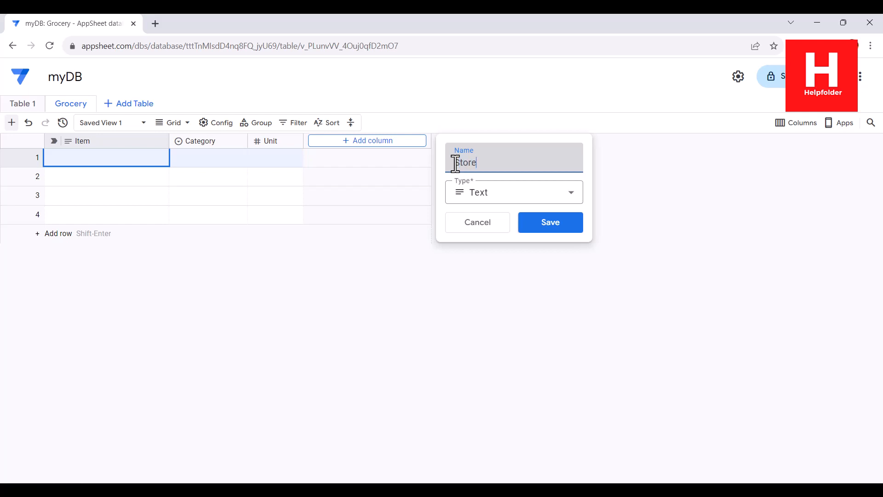
pyautogui.click(555, 221)
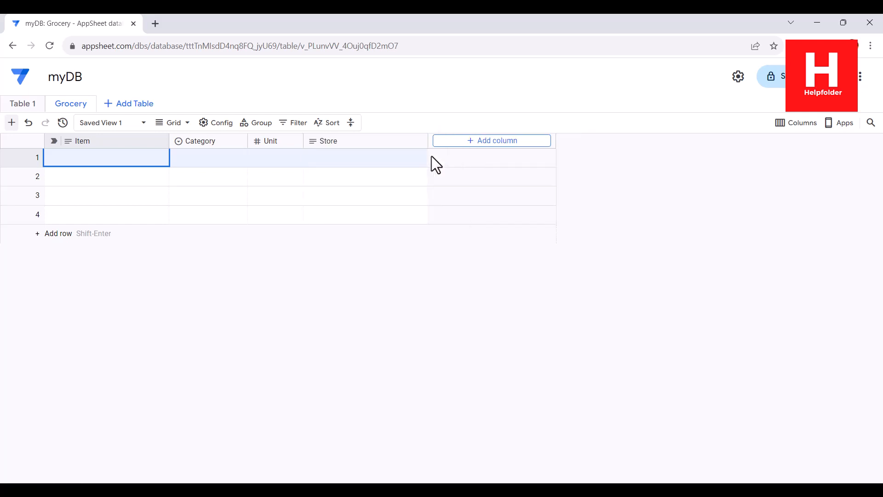
# - Add a column named Date with the DateTime type to the Grocery table
pyautogui.click(460, 141)
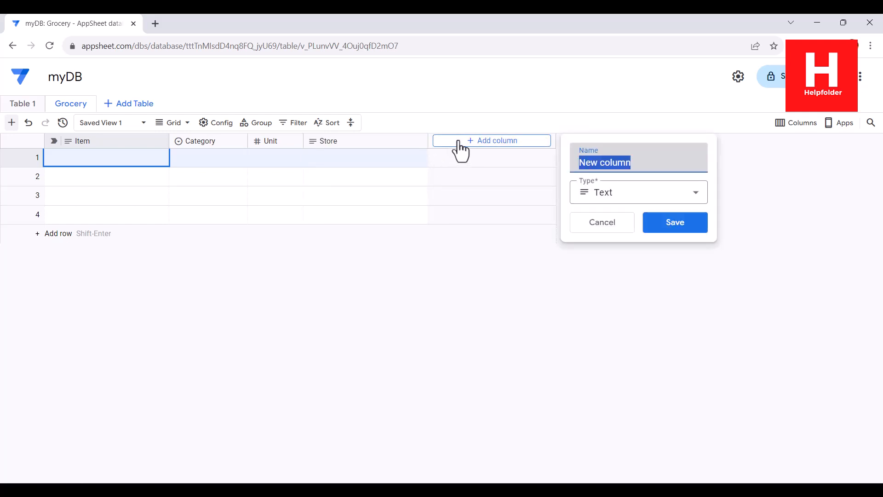
pyautogui.moveTo(642, 162); pyautogui.dragTo(561, 160)
pyautogui.write('Date')
pyautogui.click(645, 195)
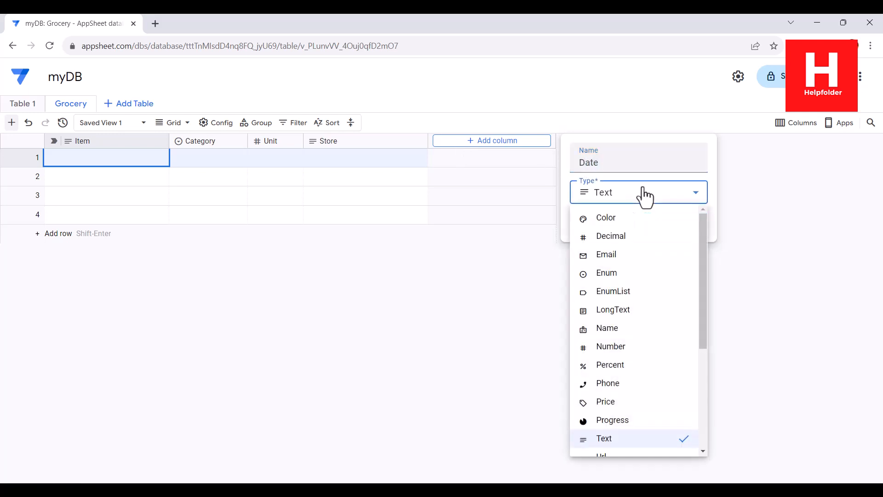
pyautogui.moveTo(702, 349); pyautogui.dragTo(705, 330)
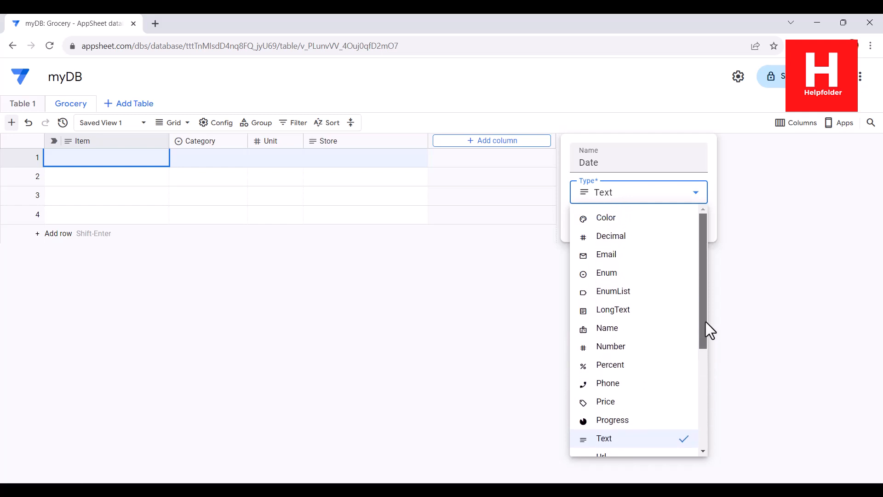
pyautogui.moveTo(705, 321); pyautogui.dragTo(713, 400)
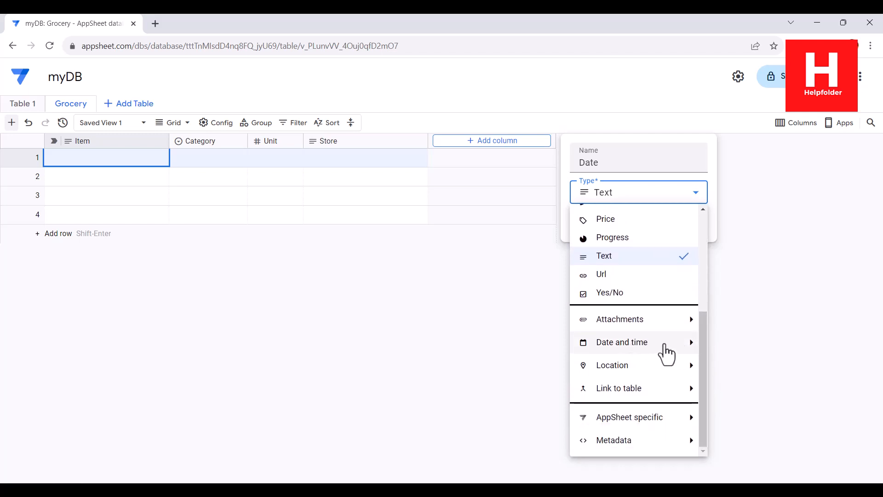
pyautogui.click(665, 352)
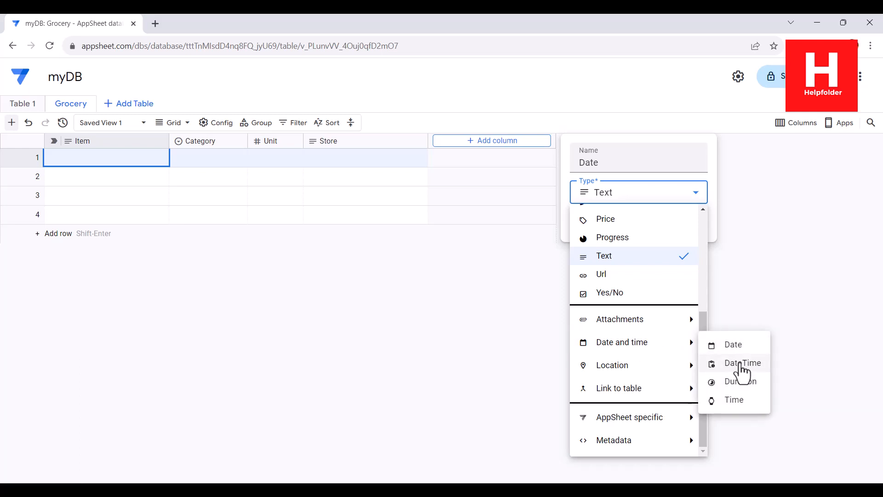
pyautogui.click(742, 367)
pyautogui.click(674, 226)
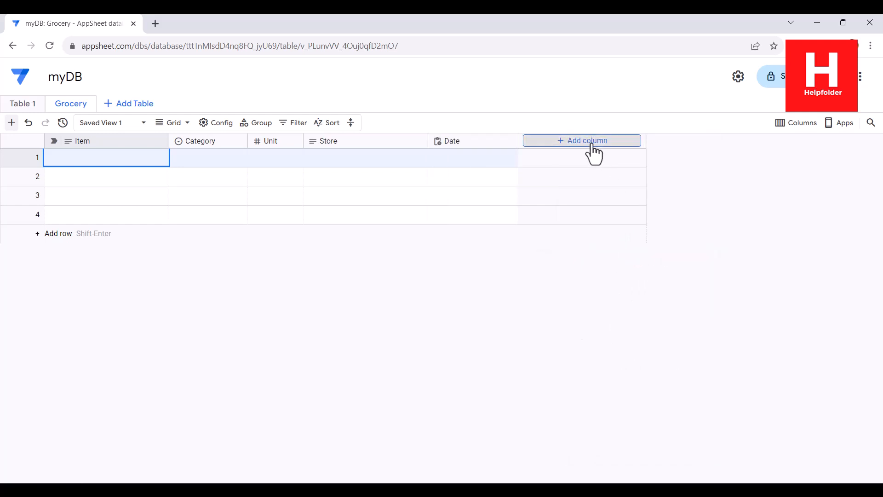
# - Add a column named Price with the Decimal type to the Grocery table
pyautogui.click(592, 145)
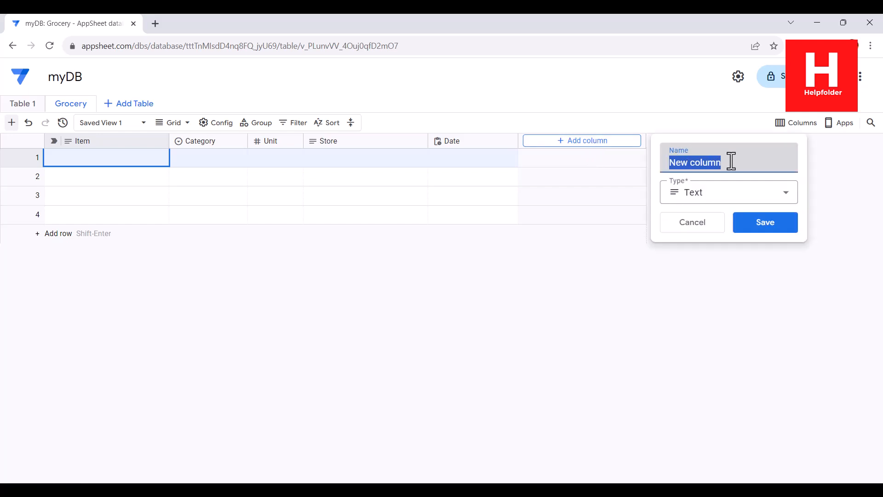
pyautogui.moveTo(731, 161); pyautogui.dragTo(673, 163)
pyautogui.press('BackSpace')
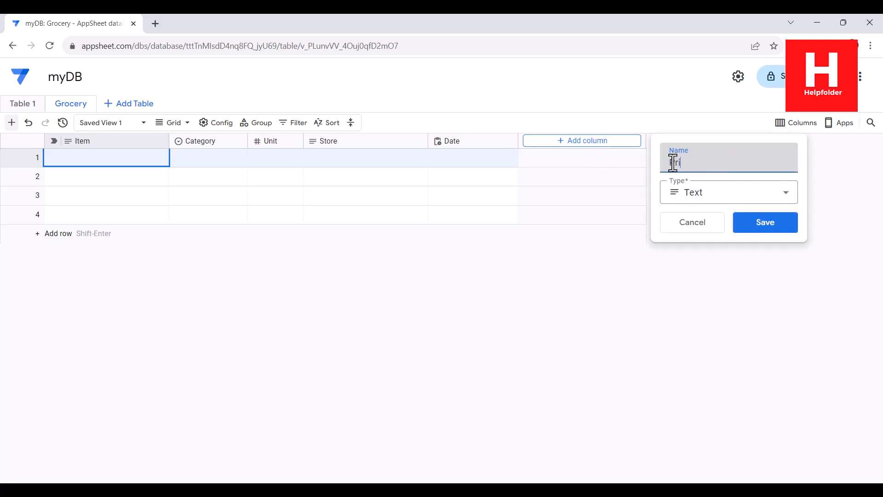
pyautogui.write('Price')
pyautogui.click(716, 196)
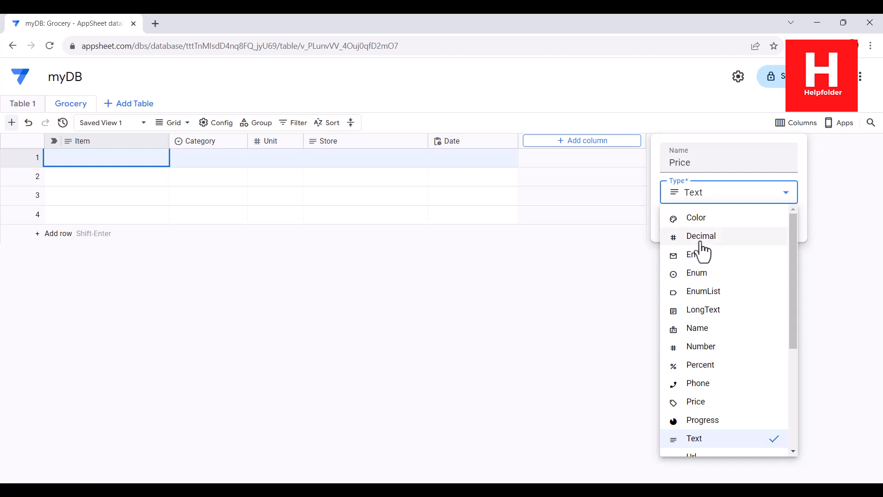
pyautogui.scroll(-1, 796, 299)
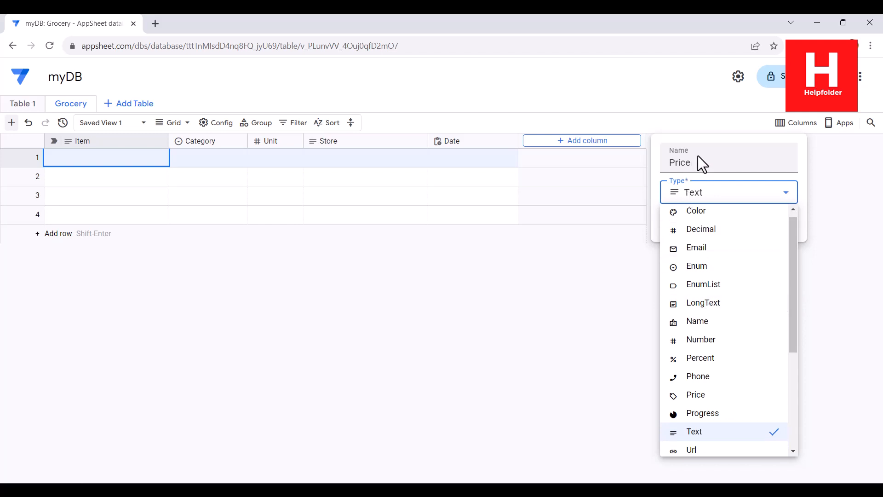
pyautogui.click(659, 169)
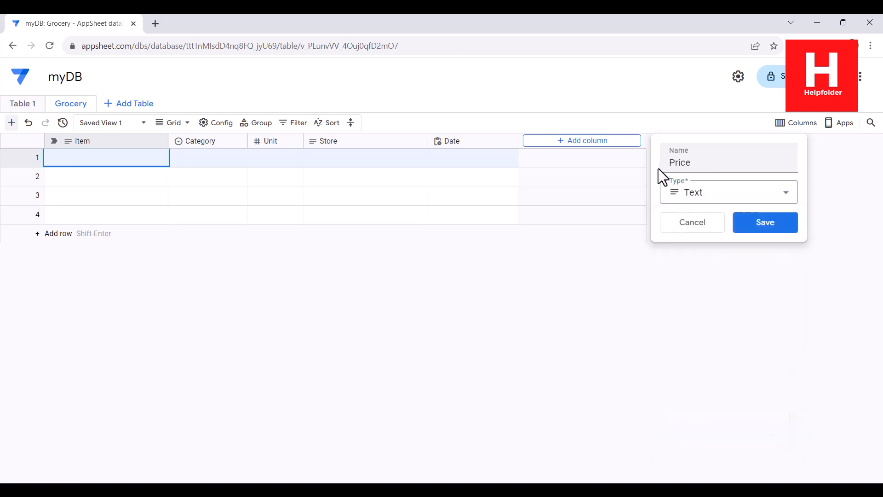
pyautogui.click(714, 198)
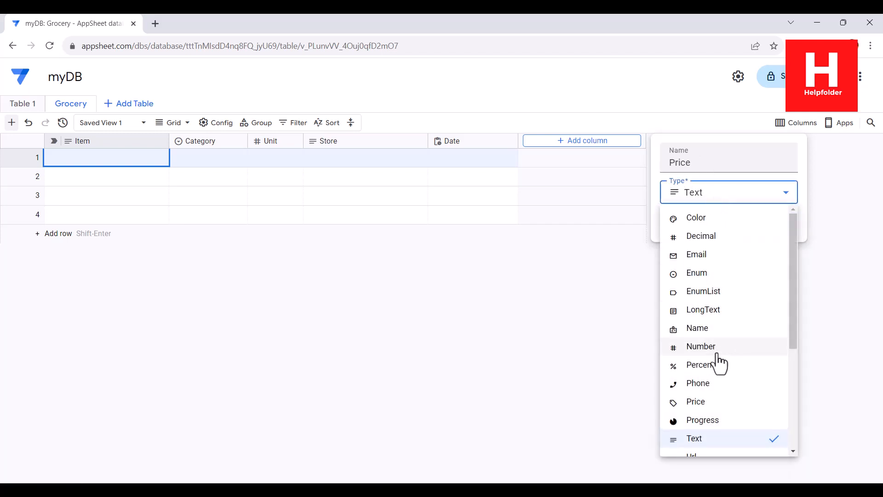
pyautogui.click(705, 236)
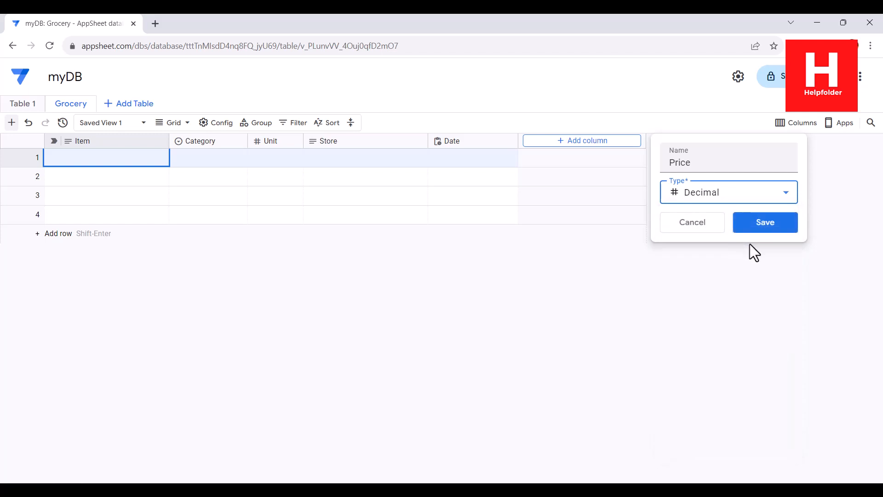
pyautogui.click(763, 225)
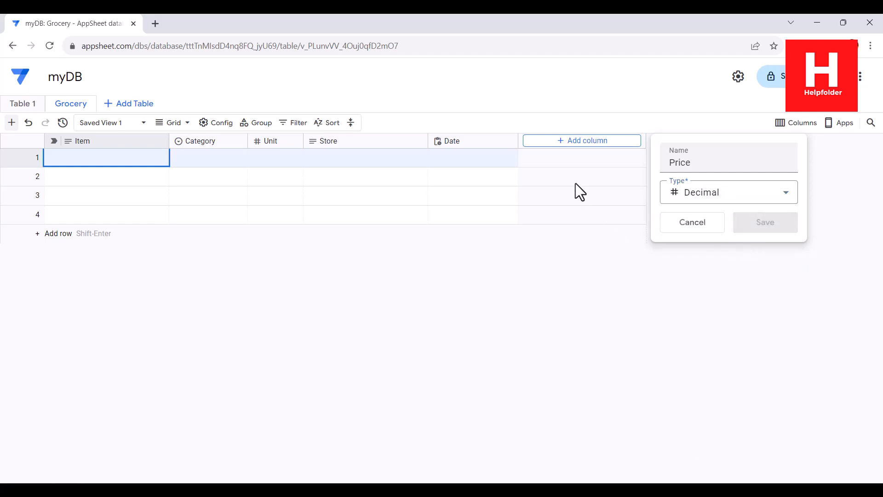
# - Add a column named Note with the Text type to the Grocery table
pyautogui.click(615, 141)
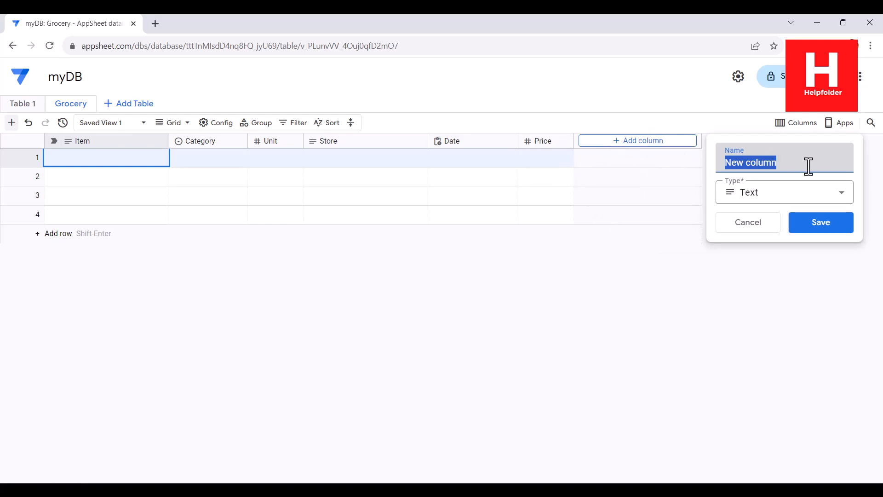
pyautogui.moveTo(806, 165); pyautogui.dragTo(716, 170)
pyautogui.click(783, 164)
pyautogui.write('Note')
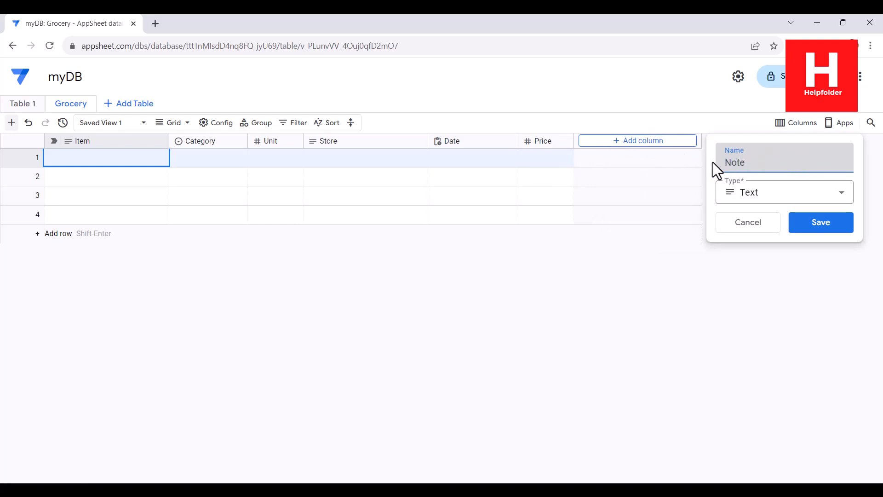
pyautogui.click(848, 223)
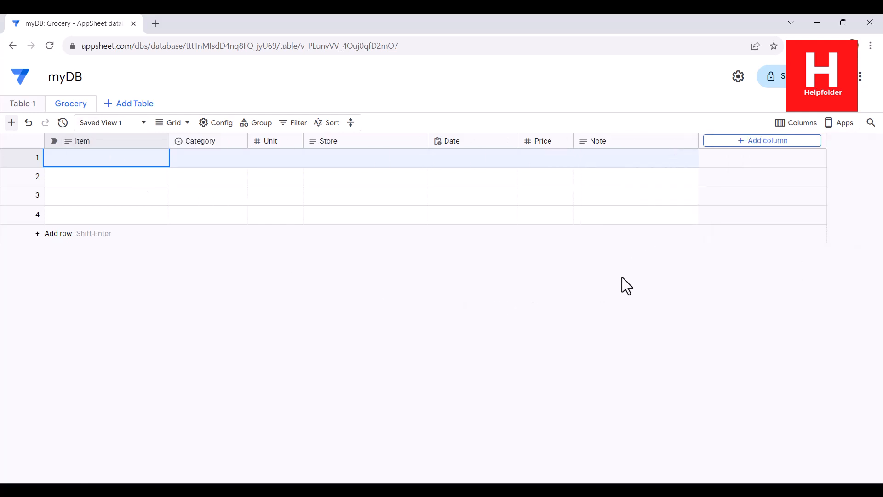
# - Try to delete Table 1 from the database, and close it in the editor
pyautogui.click(41, 105)
pyautogui.click(66, 204)
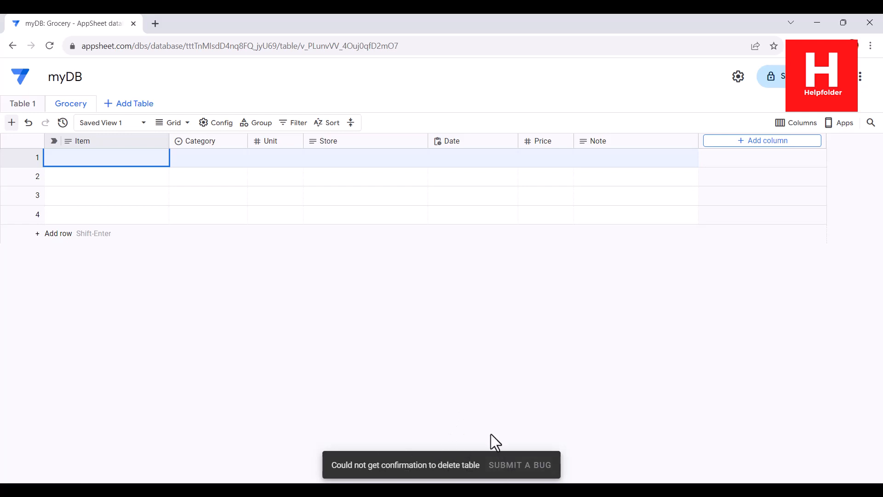
pyautogui.click(39, 104)
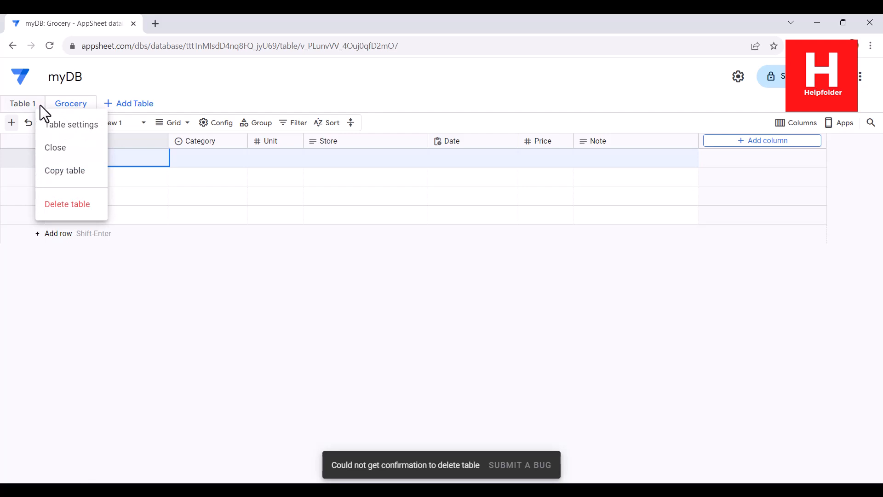
pyautogui.click(54, 149)
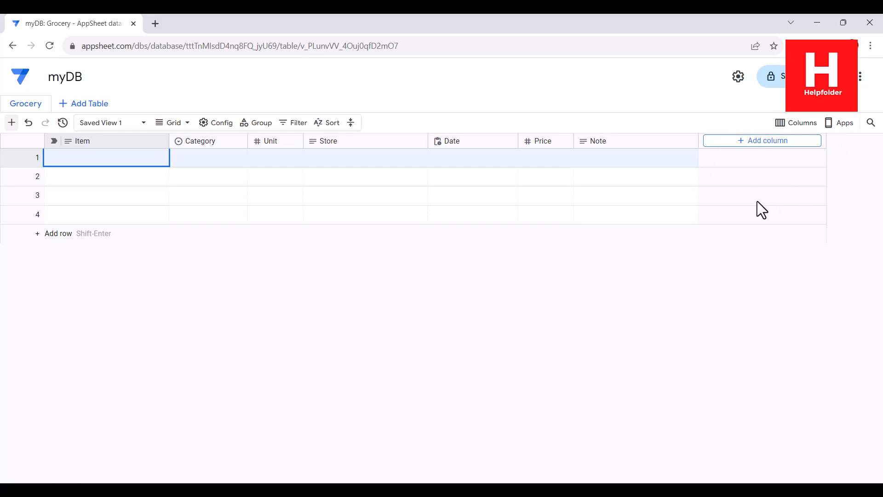
# - Return to the AppSheet home page and start creating an app from existing data
pyautogui.click(26, 82)
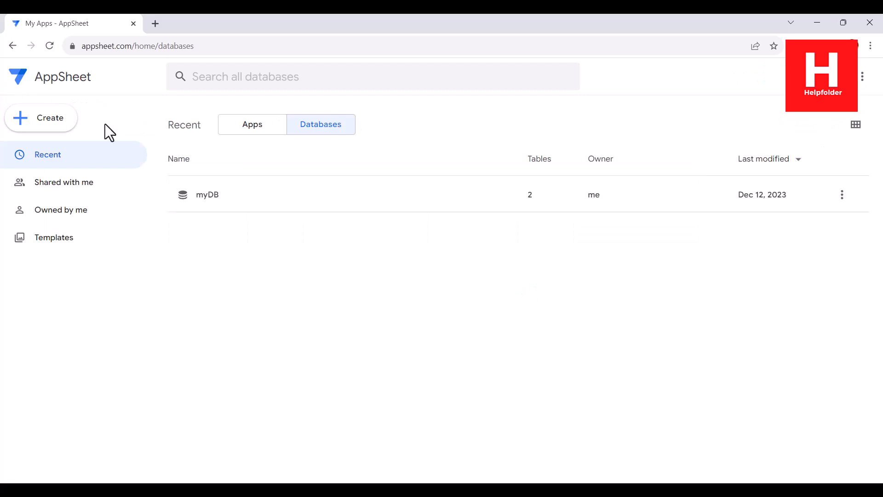
pyautogui.click(42, 121)
pyautogui.moveTo(57, 152)
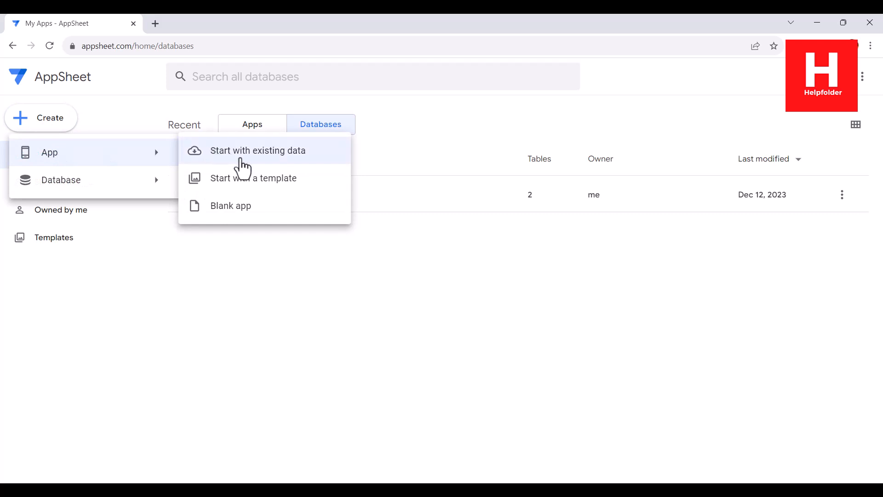
pyautogui.click(264, 163)
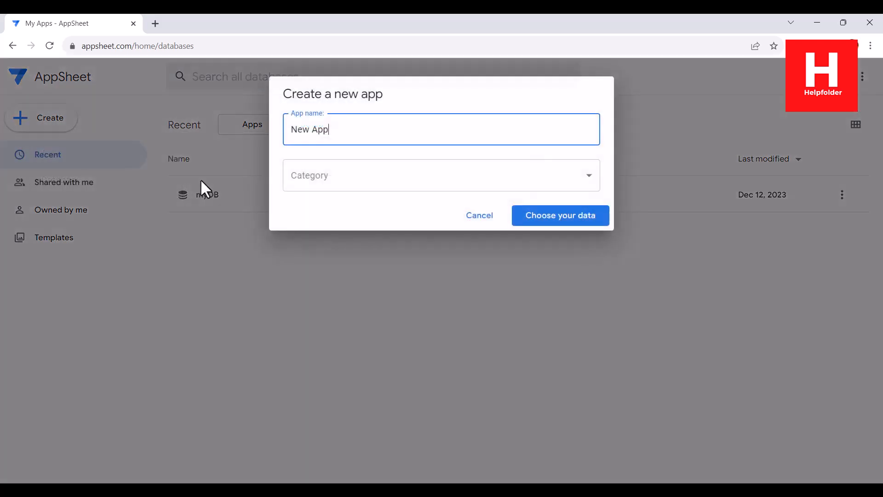
# - Name the new app Grocery Tracker and set its category to Other
pyautogui.moveTo(348, 138); pyautogui.dragTo(275, 133)
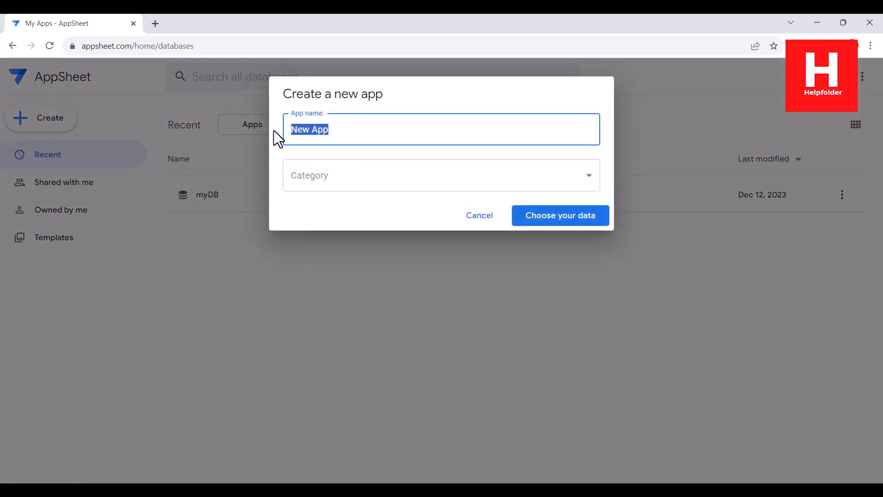
pyautogui.write('F')
pyautogui.press('BackSpace')
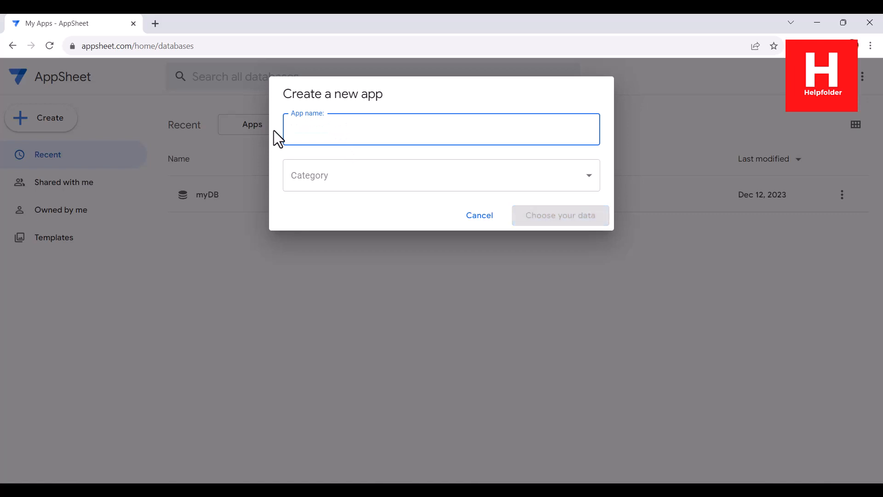
pyautogui.write('Grocery')
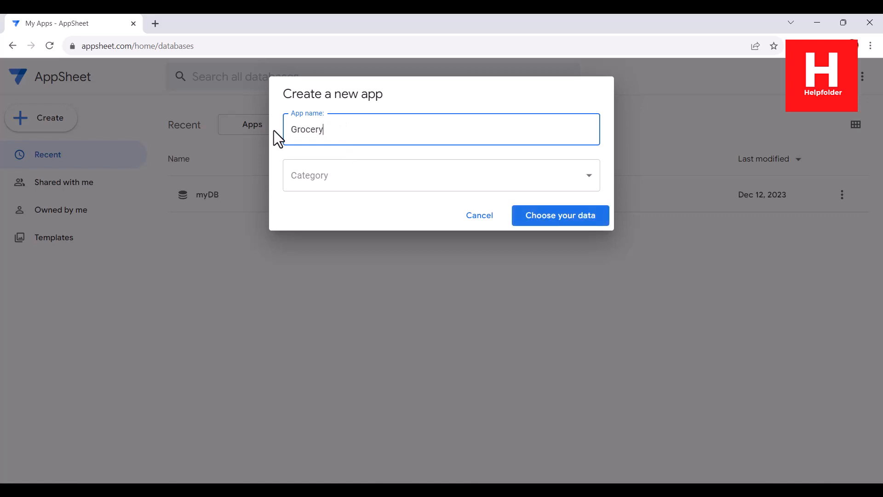
pyautogui.write(' Tracker')
pyautogui.click(308, 174)
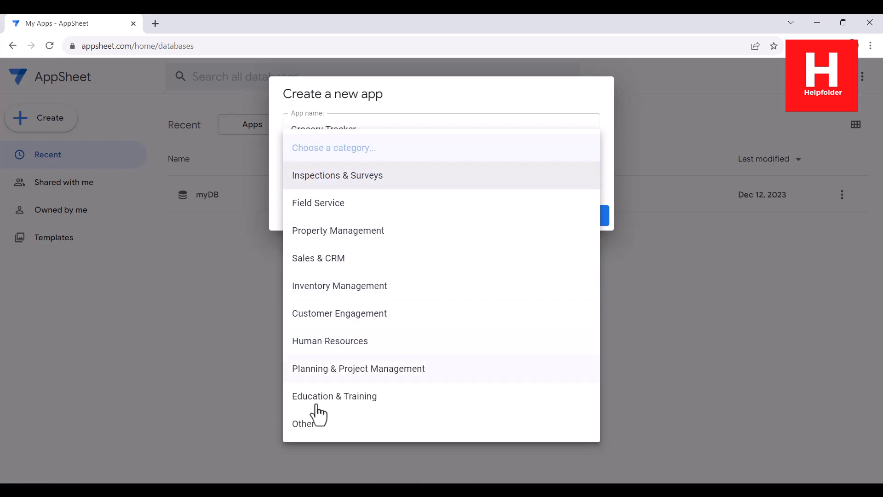
pyautogui.click(316, 432)
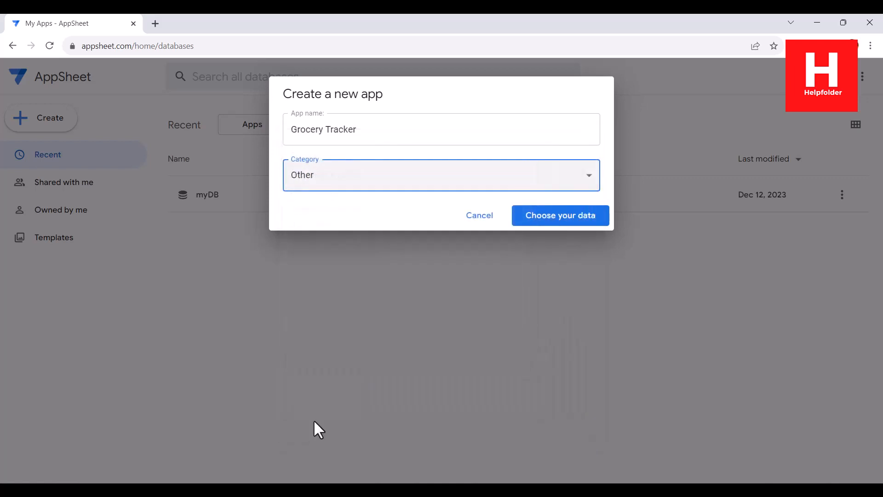
# - Choose the AppSheet database myDB as the data source for the new app
pyautogui.click(574, 216)
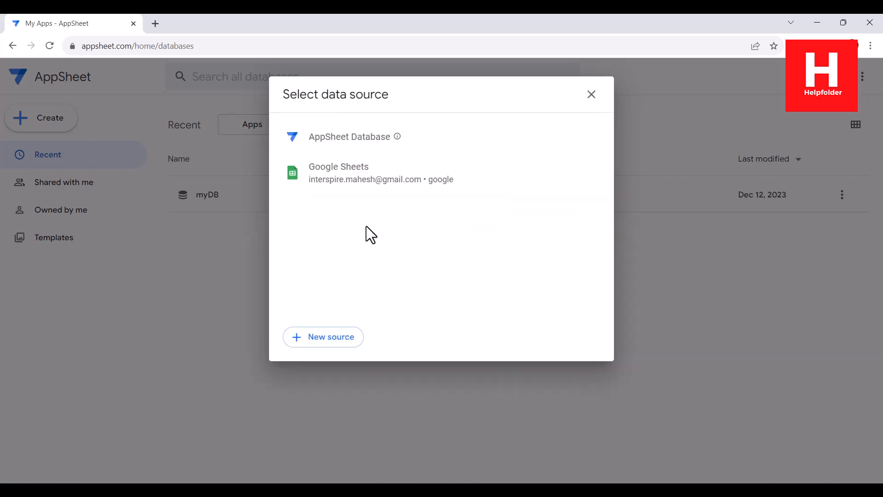
pyautogui.click(376, 148)
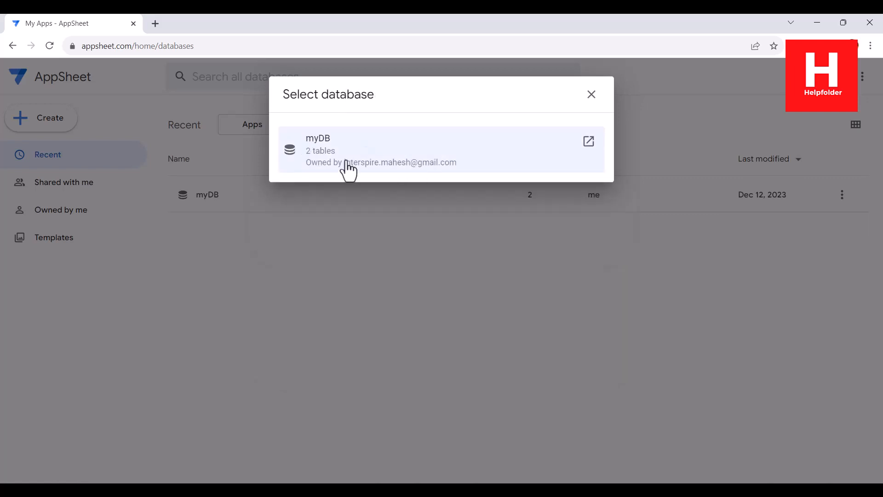
pyautogui.click(346, 153)
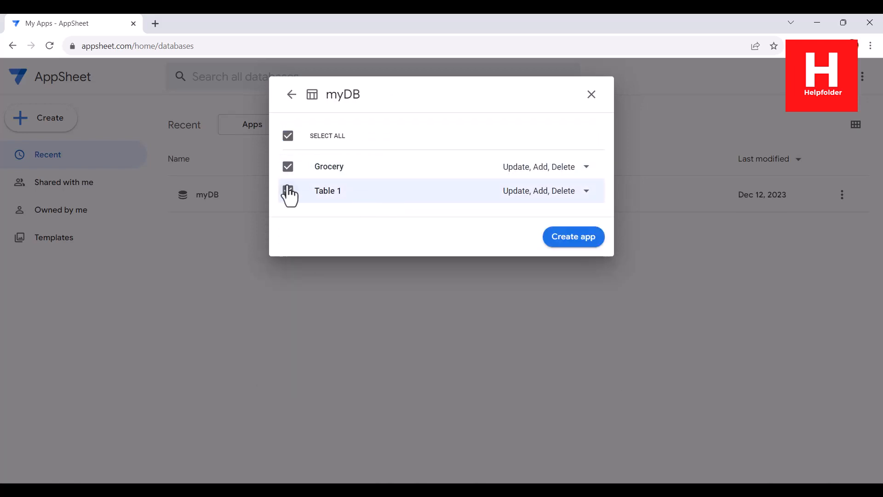
# - Check the access permissions of Table 1 and exclude that table from the new app, keeping Grocery selected
pyautogui.click(288, 192)
pyautogui.click(288, 193)
pyautogui.click(586, 190)
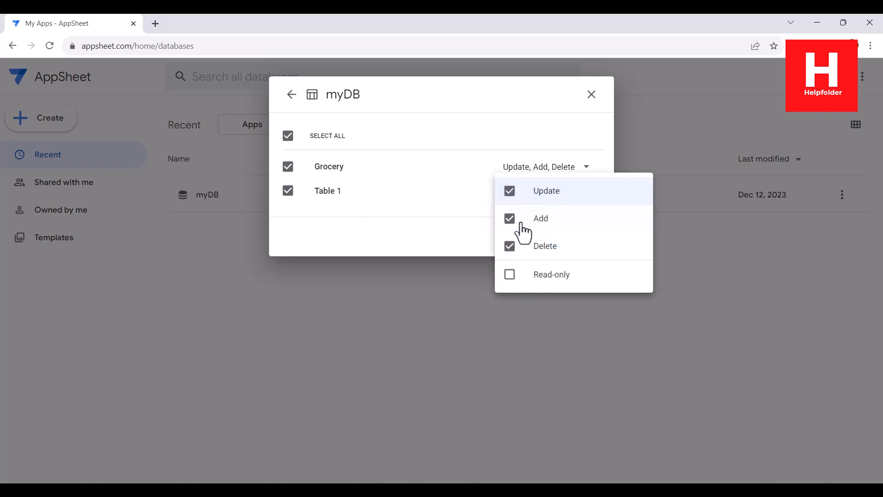
pyautogui.click(441, 233)
pyautogui.click(288, 191)
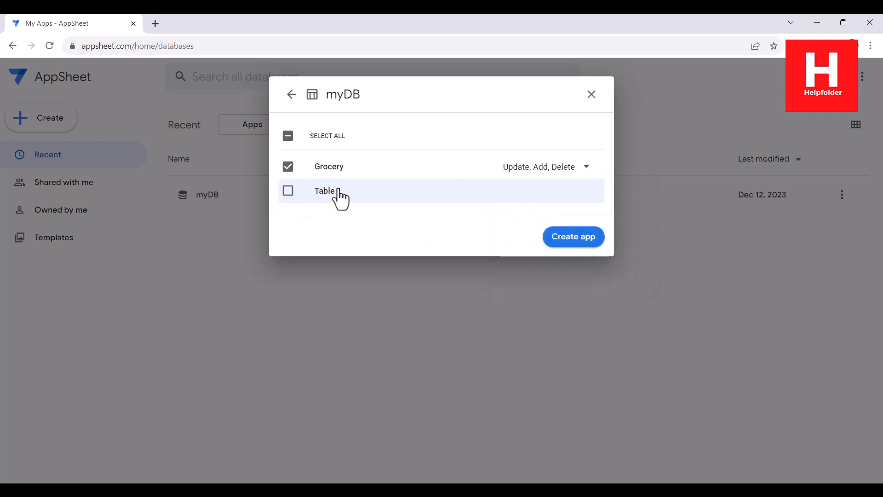
# - Check the access permissions of the Grocery table and create the app from it
pyautogui.click(582, 166)
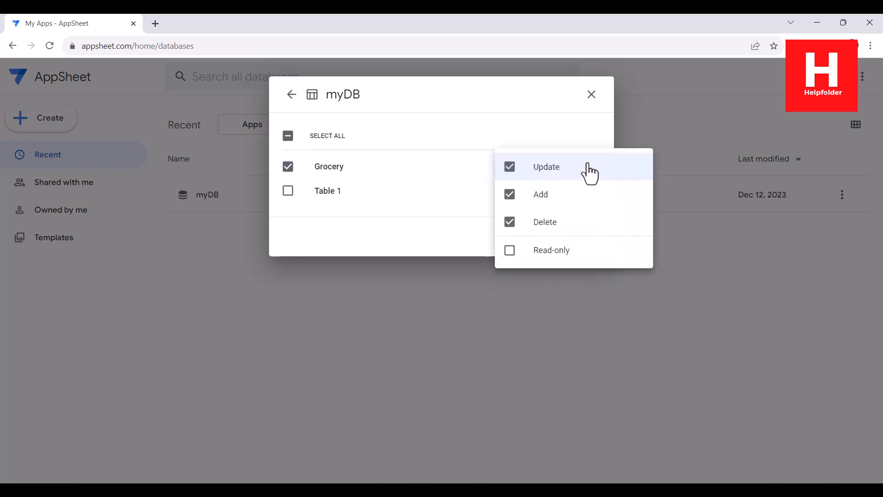
pyautogui.click(426, 234)
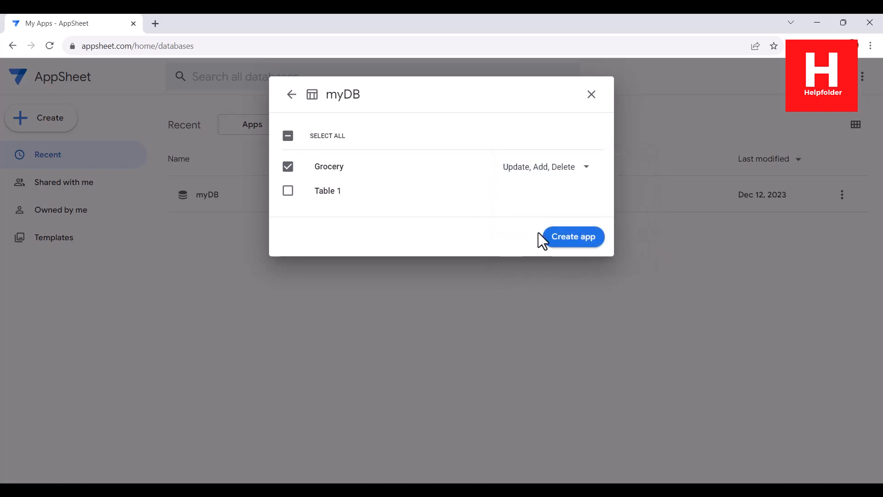
pyautogui.click(574, 238)
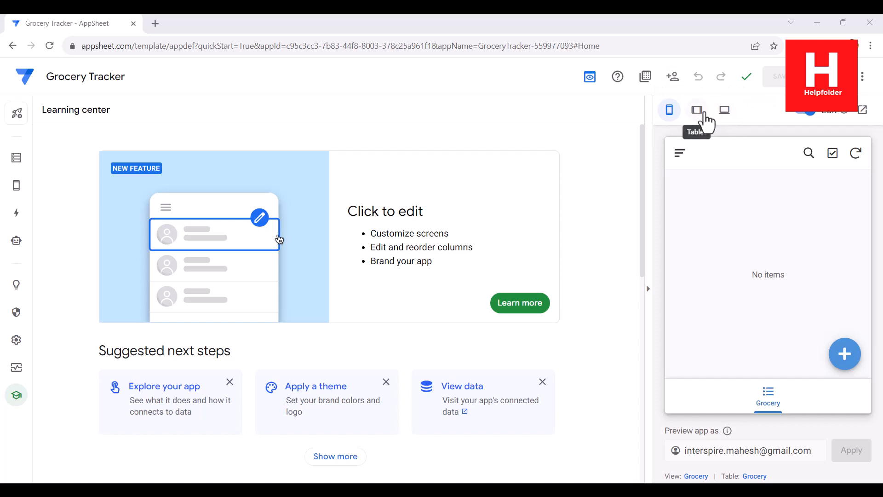
# - Open the app's desktop preview in a separate browser tab, and set the Grocery view's type to table in the editor
pyautogui.click(726, 114)
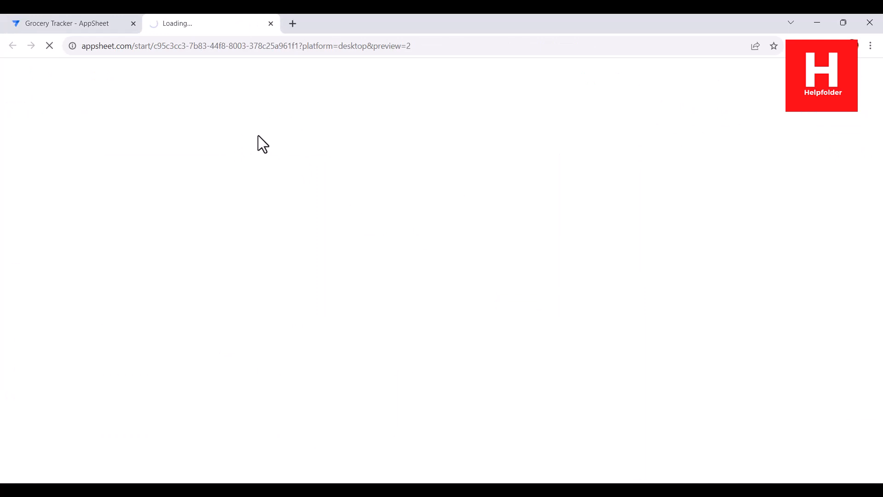
pyautogui.click(84, 25)
pyautogui.moveTo(14, 193)
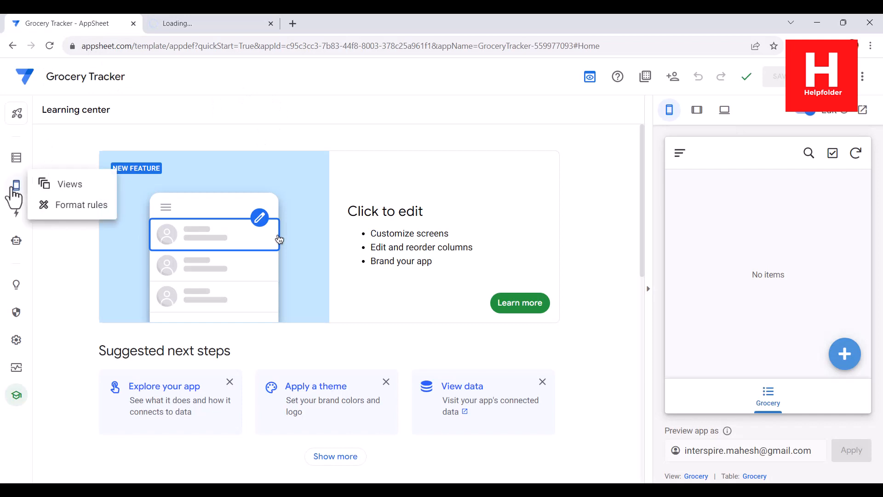
pyautogui.click(67, 184)
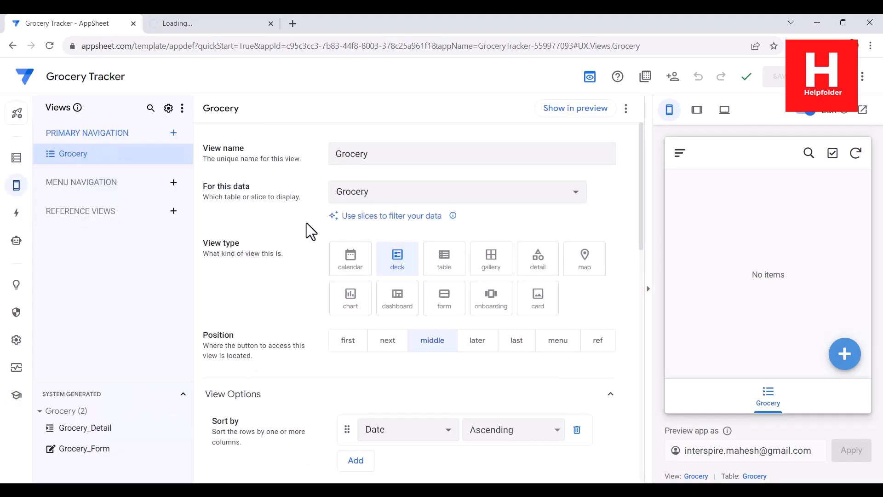
pyautogui.click(446, 266)
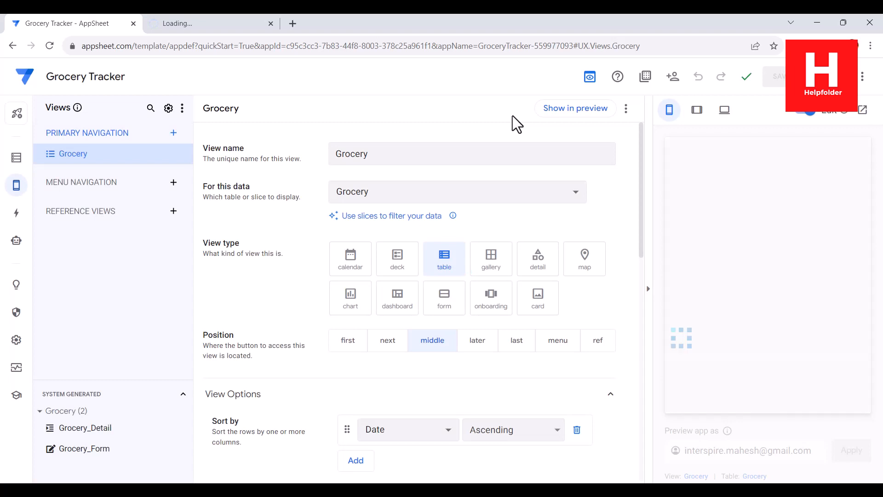
# - Return to the desktop preview of Grocery Tracker and reload it
pyautogui.click(194, 26)
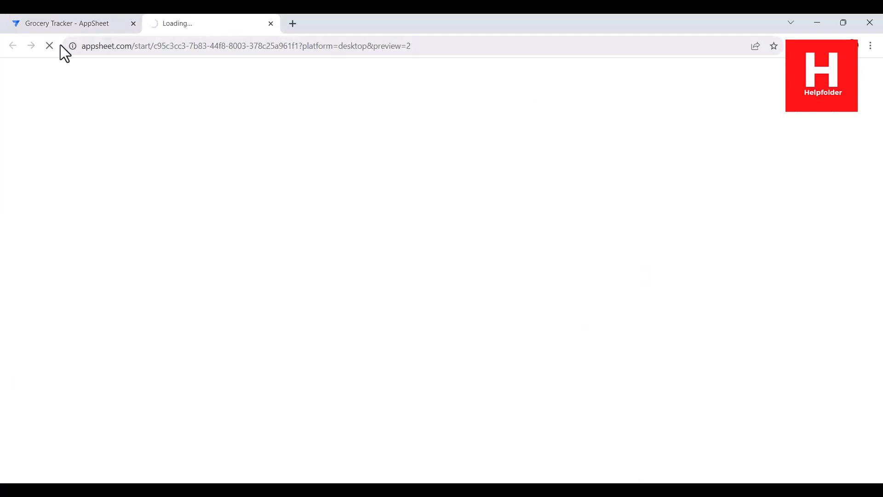
pyautogui.click(407, 48)
pyautogui.press('Return')
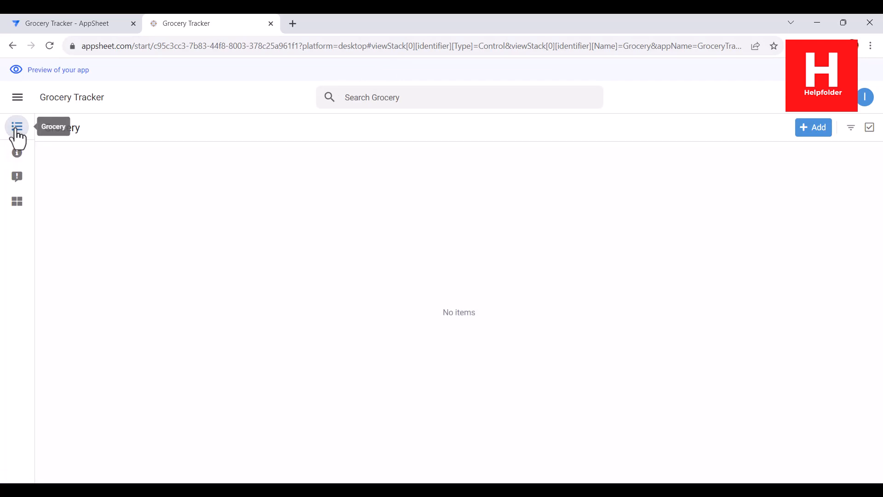
# - Start a new Grocery record in the preview with the item Scrubber and the category Cleaning
pyautogui.click(811, 128)
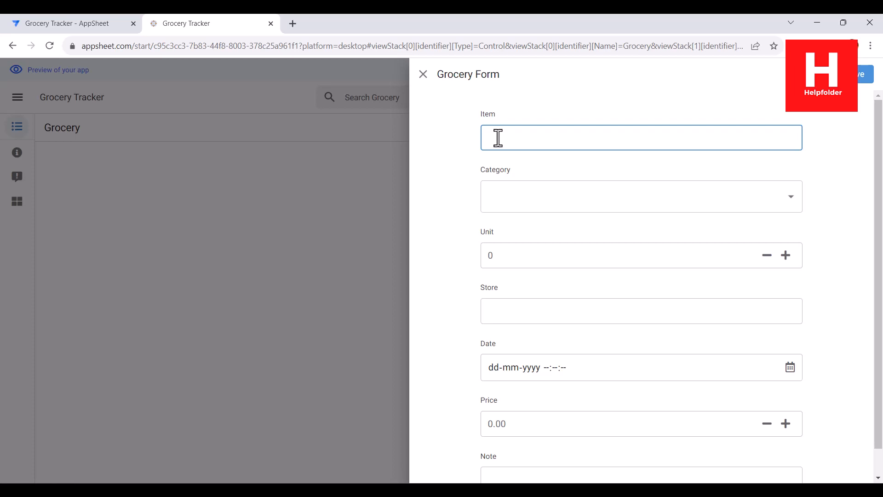
pyautogui.write('Scrubber')
pyautogui.click(509, 197)
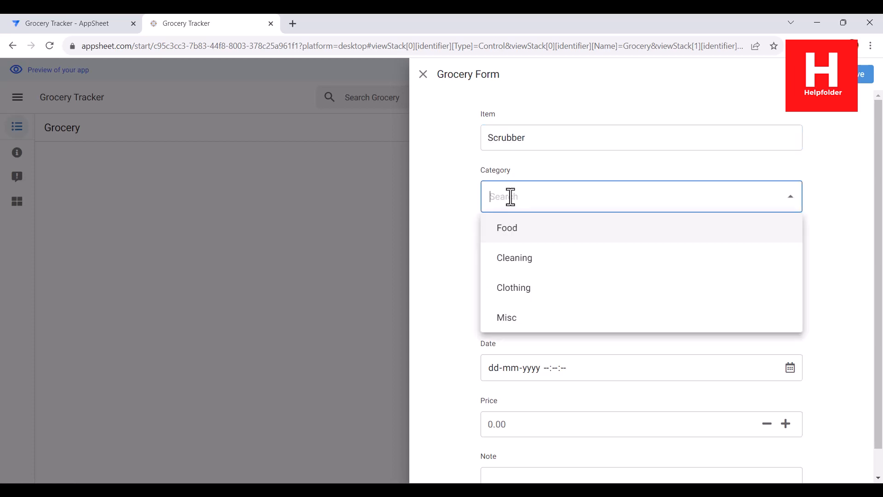
pyautogui.click(523, 265)
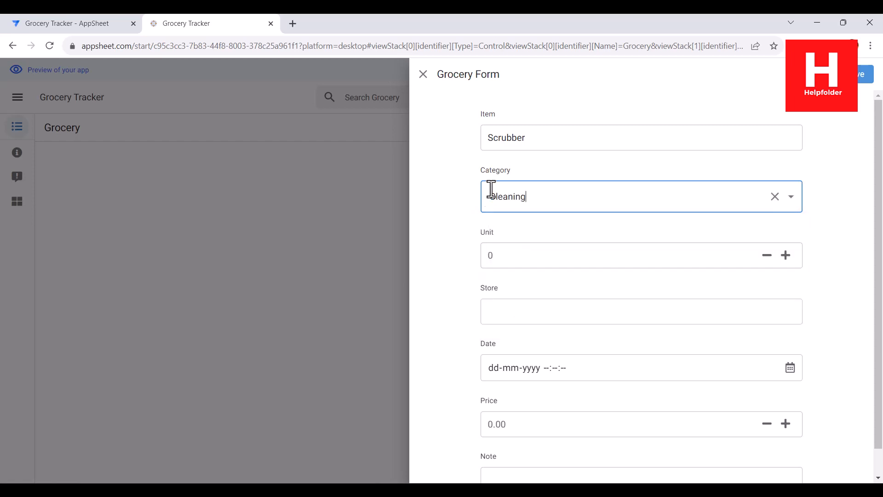
pyautogui.click(541, 202)
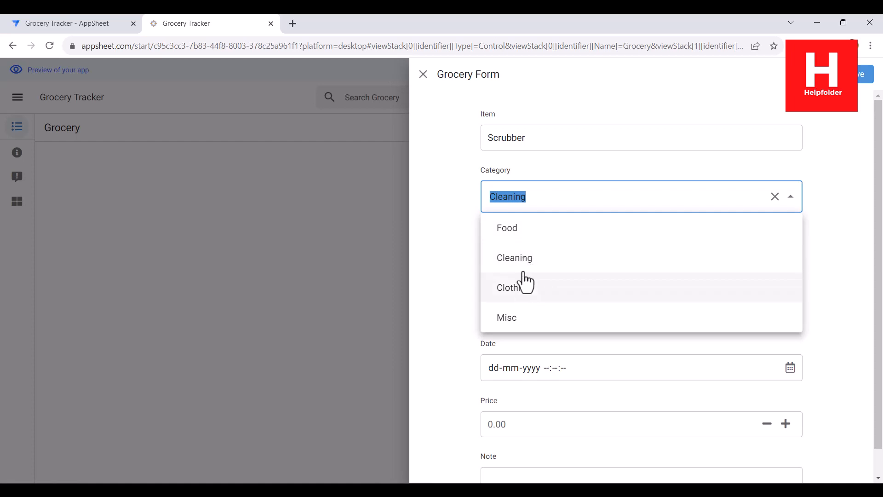
pyautogui.press('Escape')
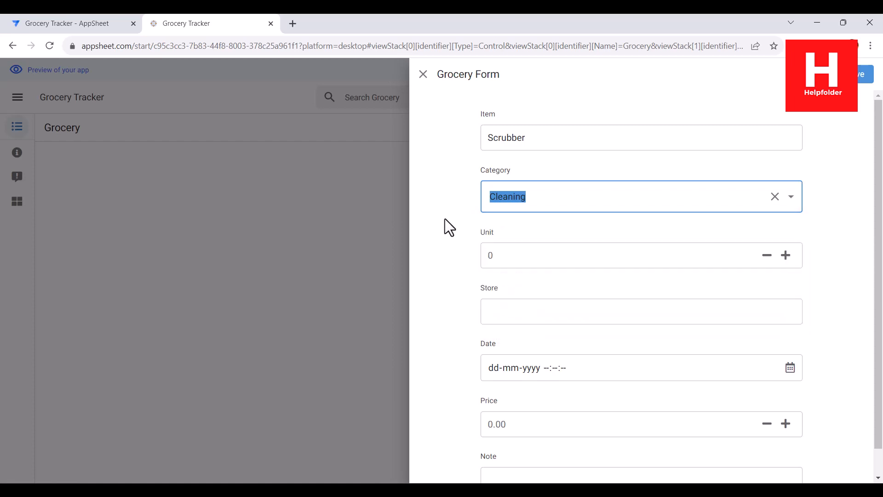
pyautogui.click(506, 252)
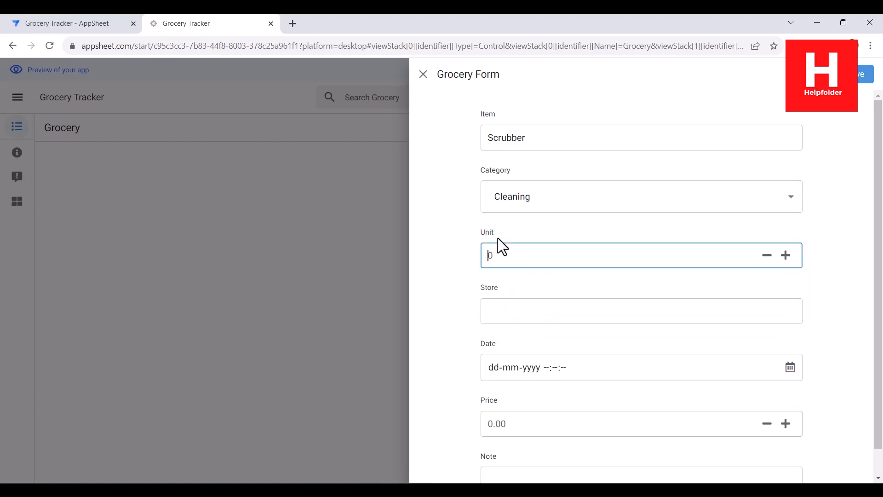
pyautogui.write('1')
pyautogui.click(536, 301)
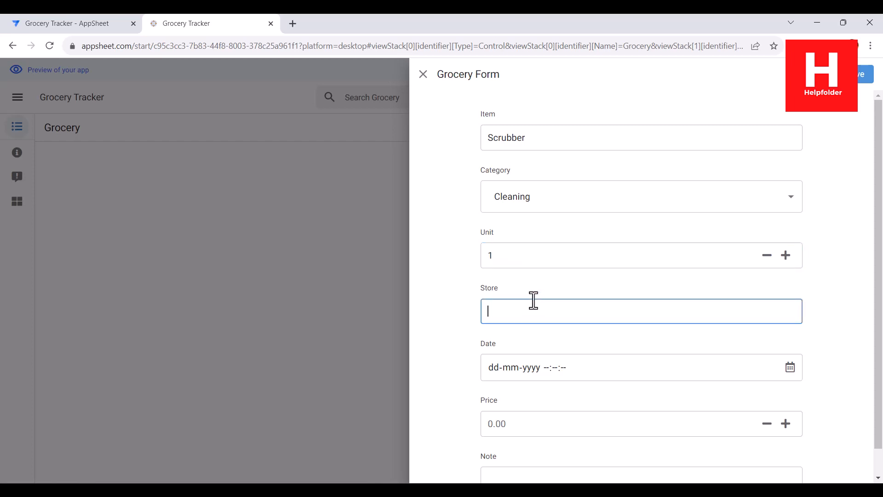
pyautogui.write('More inc')
pyautogui.click(786, 375)
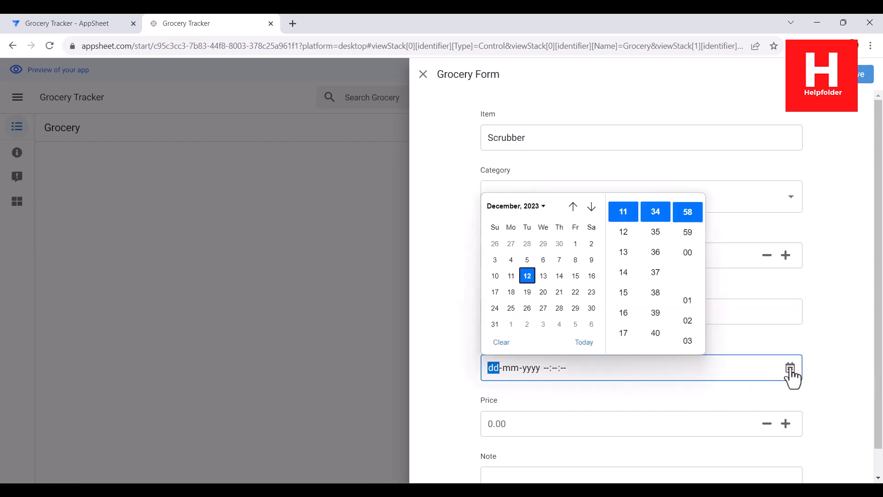
pyautogui.click(528, 278)
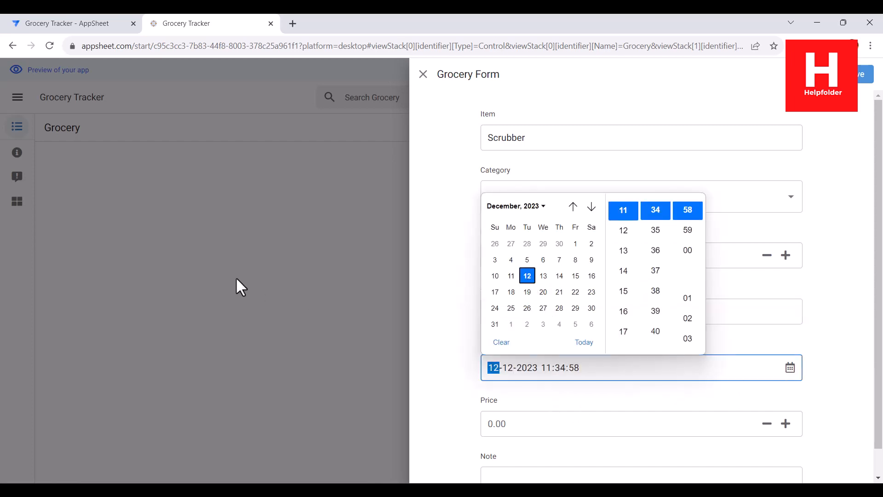
pyautogui.click(444, 366)
# - Set the record's price to 2.99, leave the note empty and save the record
pyautogui.scroll(-1, 470, 344)
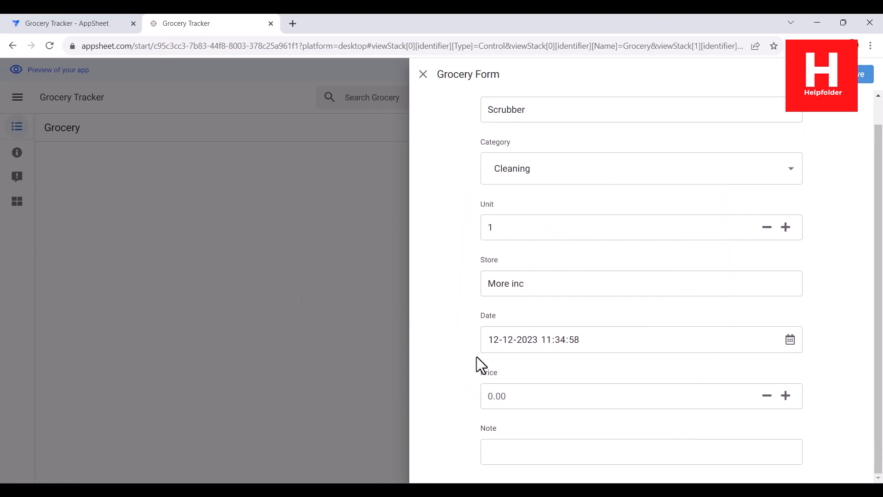
pyautogui.click(510, 399)
pyautogui.write('2')
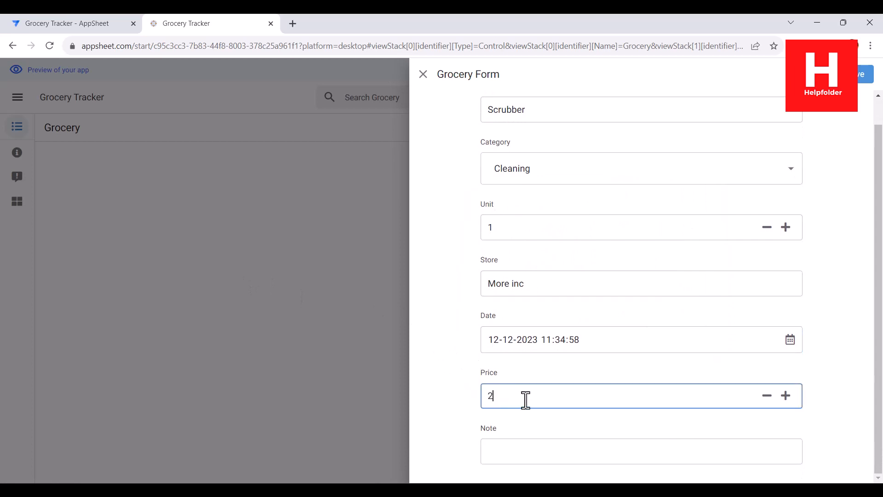
pyautogui.write('.99')
pyautogui.click(512, 448)
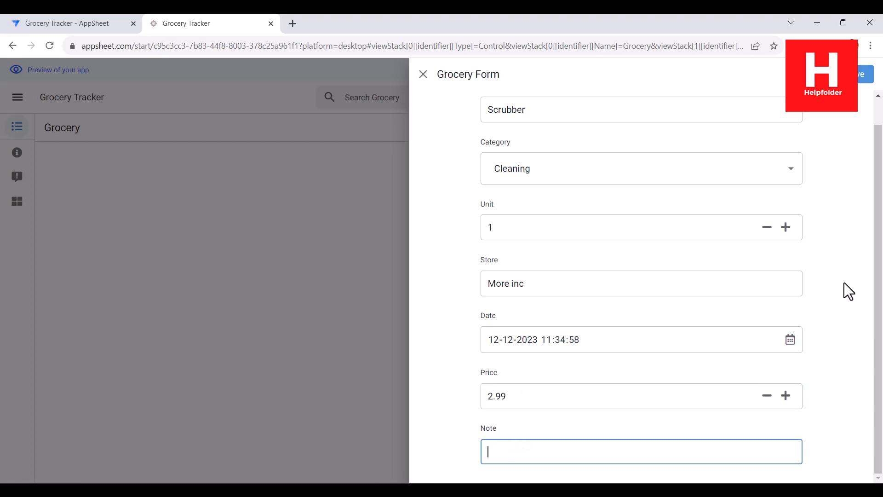
pyautogui.click(863, 81)
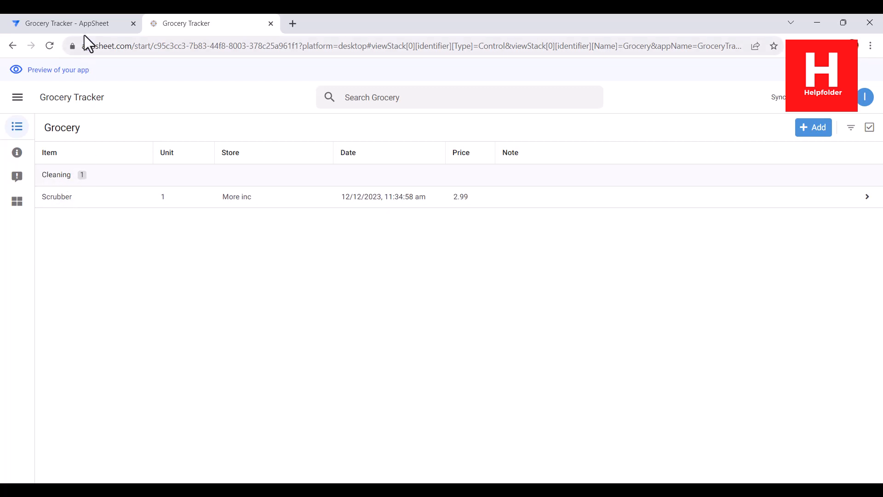
# - Compare the Grocery view's sort, grouping and aggregate options in the editor with the record list in the desktop preview
pyautogui.click(68, 24)
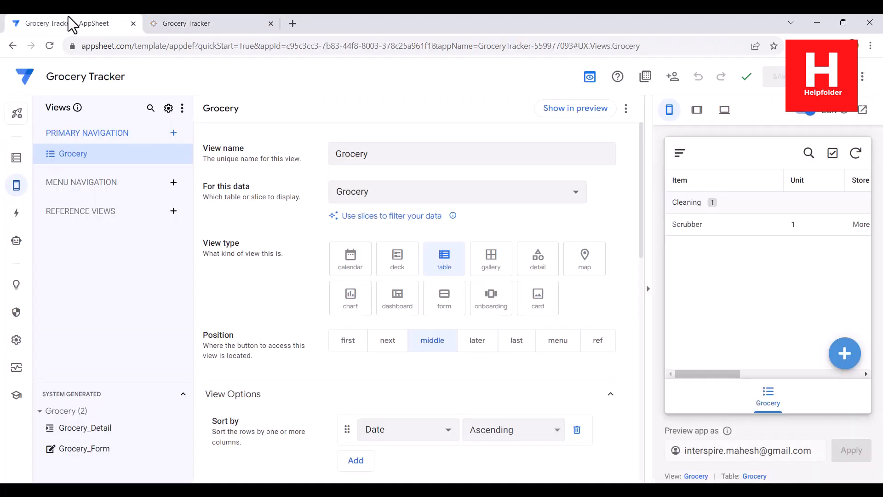
pyautogui.scroll(-3, 260, 315)
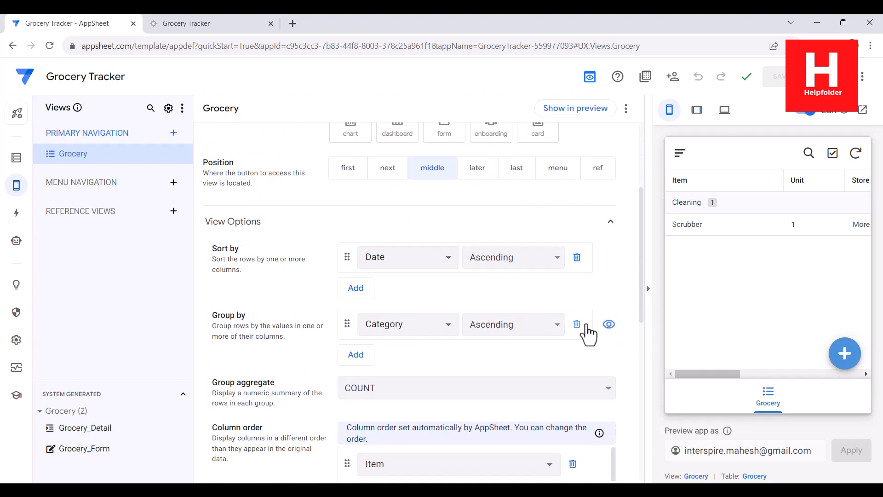
pyautogui.click(182, 26)
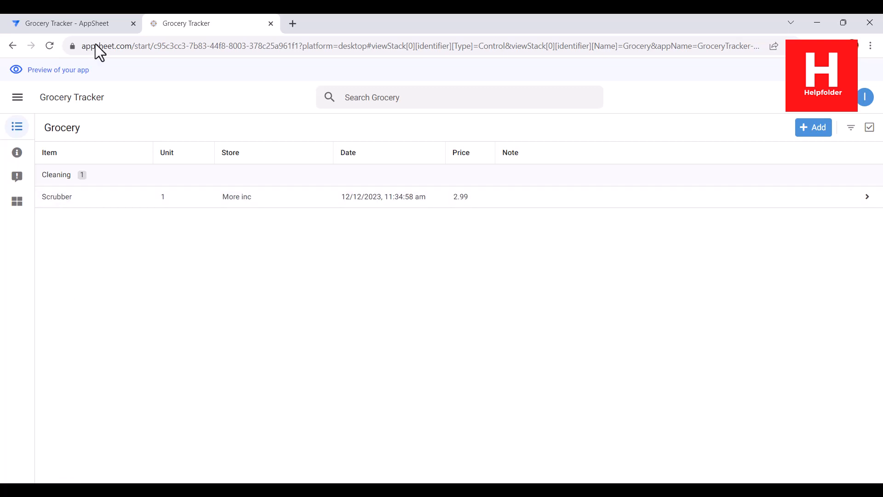
pyautogui.click(100, 17)
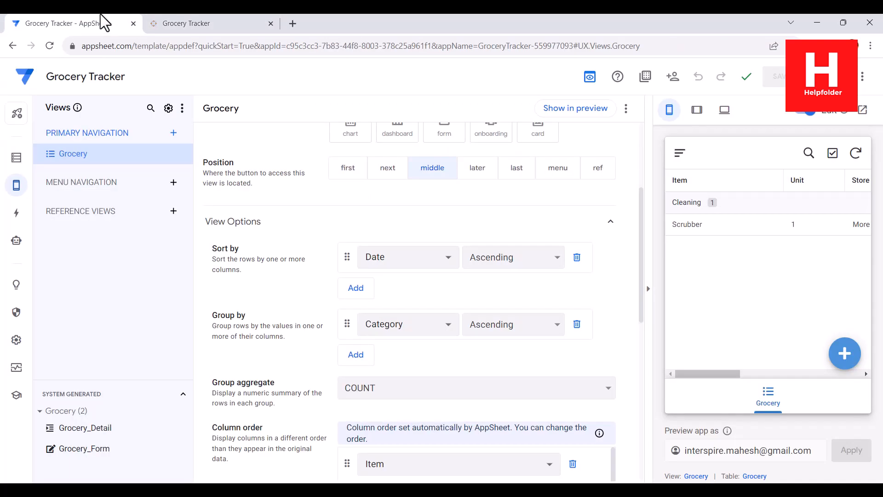
pyautogui.click(195, 15)
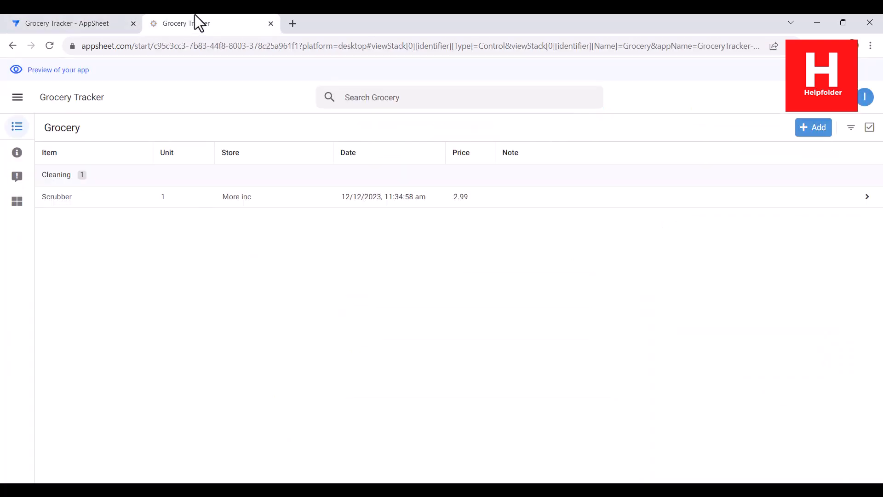